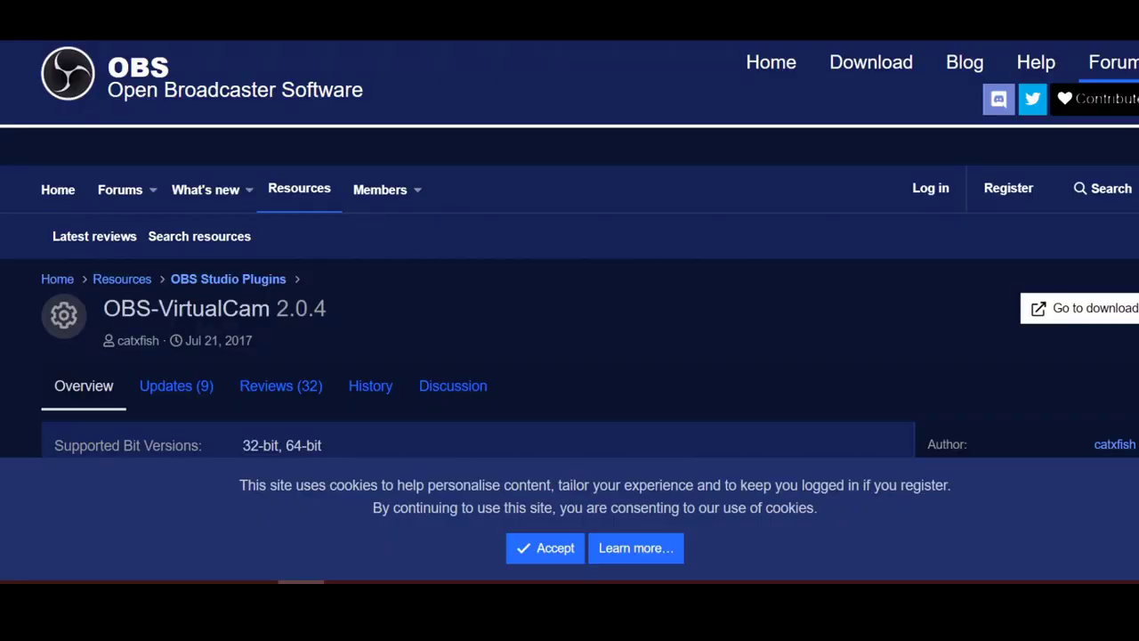
Step: Read the OBS-VirtualCam page's MOD EDIT notice, accept the cookie banner, and return to OBS Studio
scroll(190, 304, "down", 1)
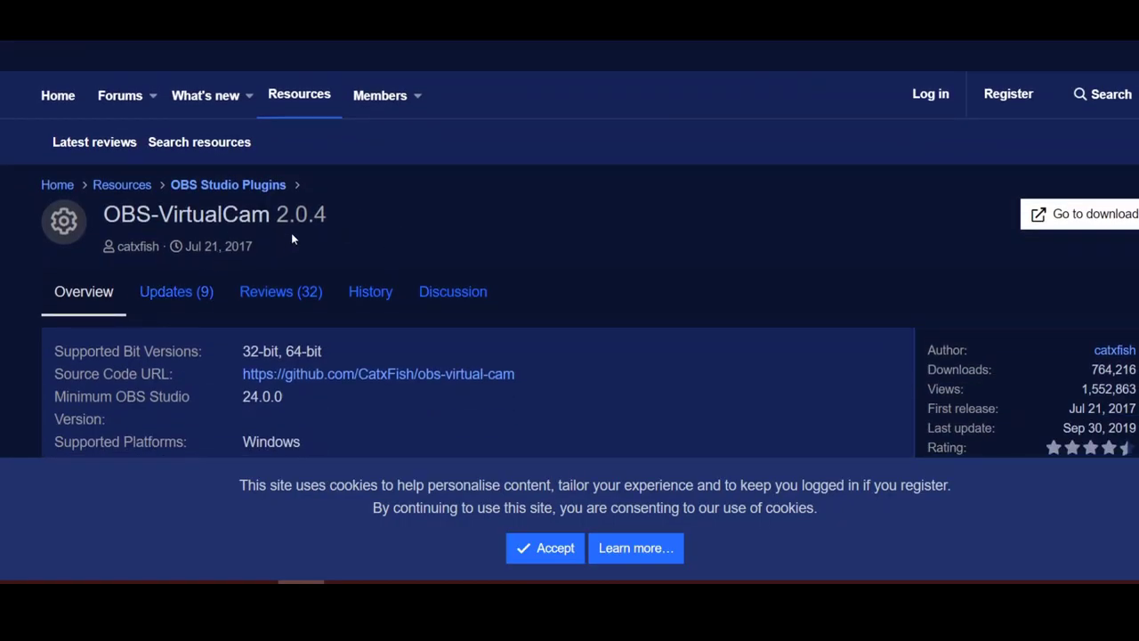
scroll(312, 232, "down", 3)
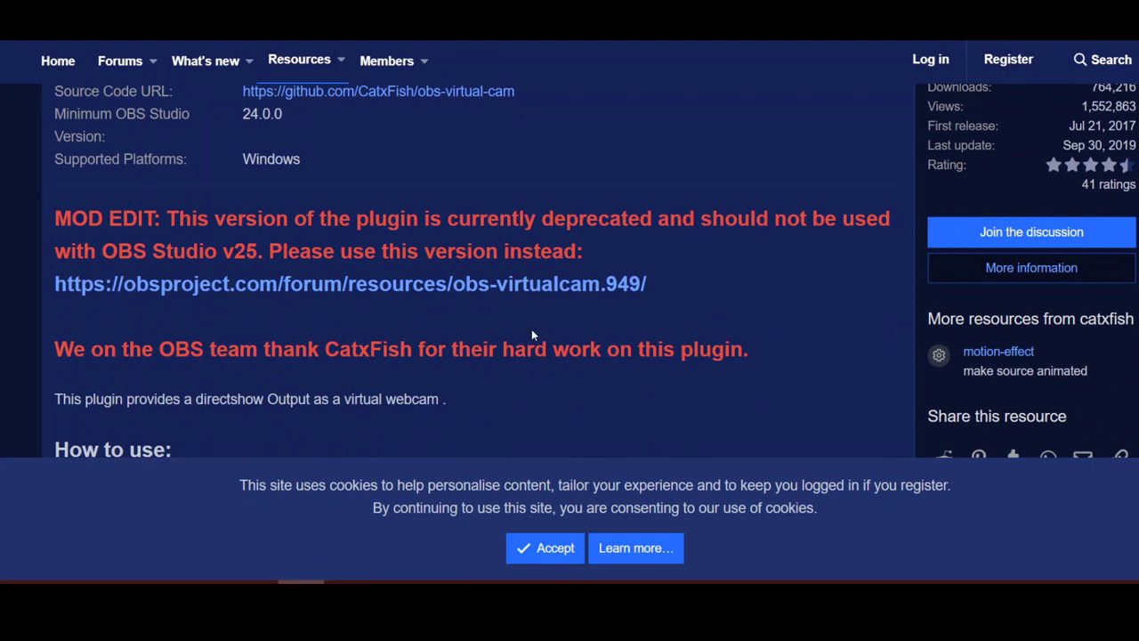
scroll(534, 410, "up", 3)
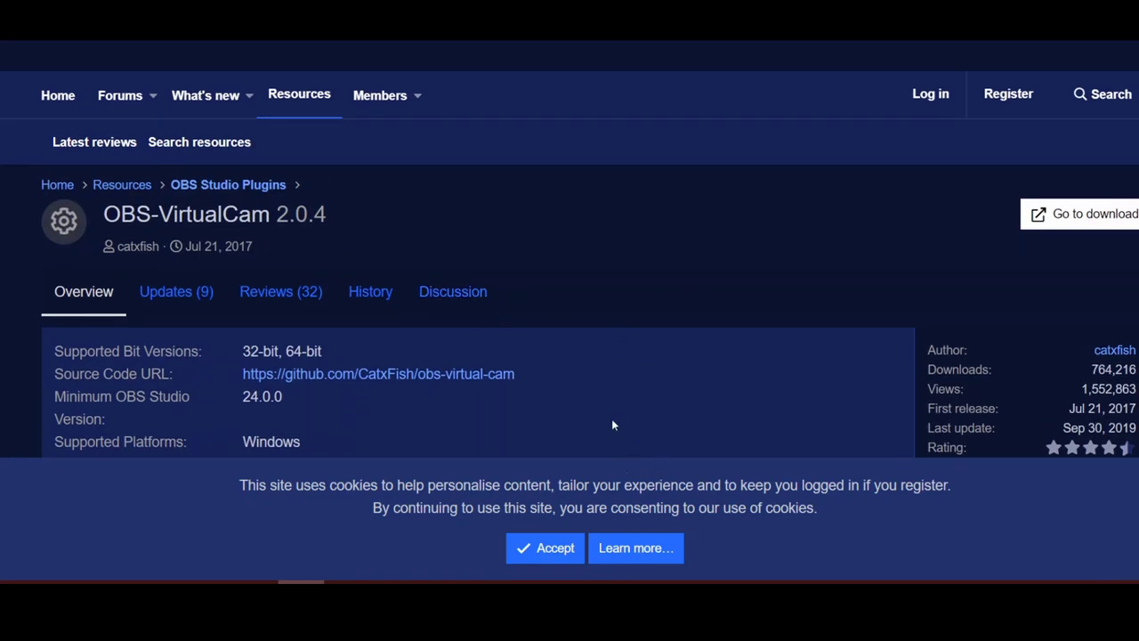
left_click(544, 547)
scroll(752, 349, "down", 2)
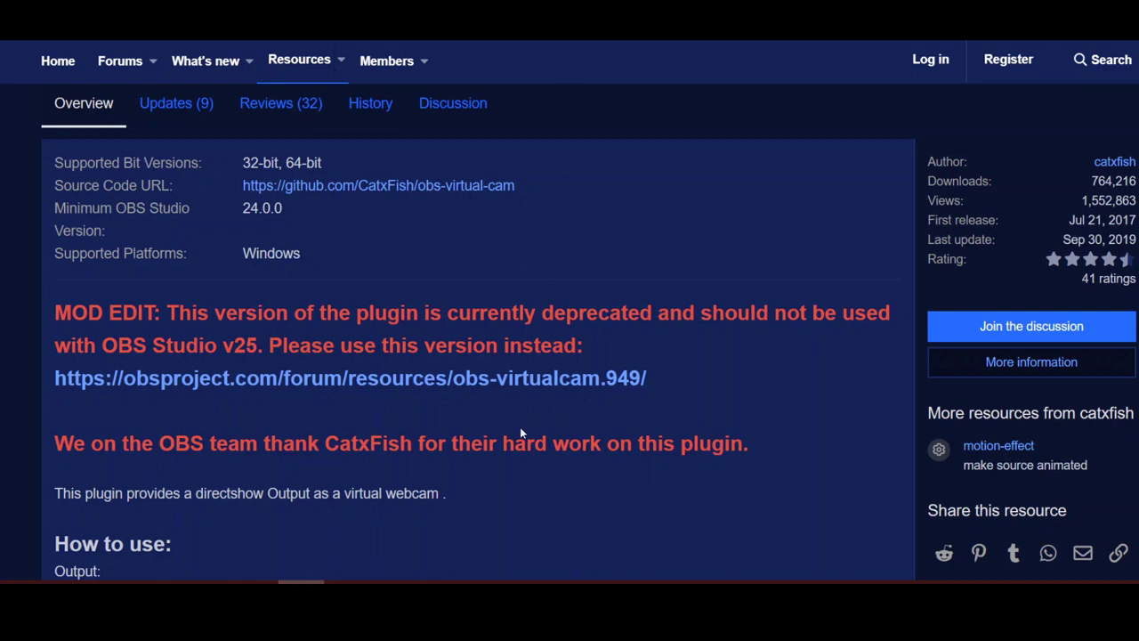
key("alt+Tab")
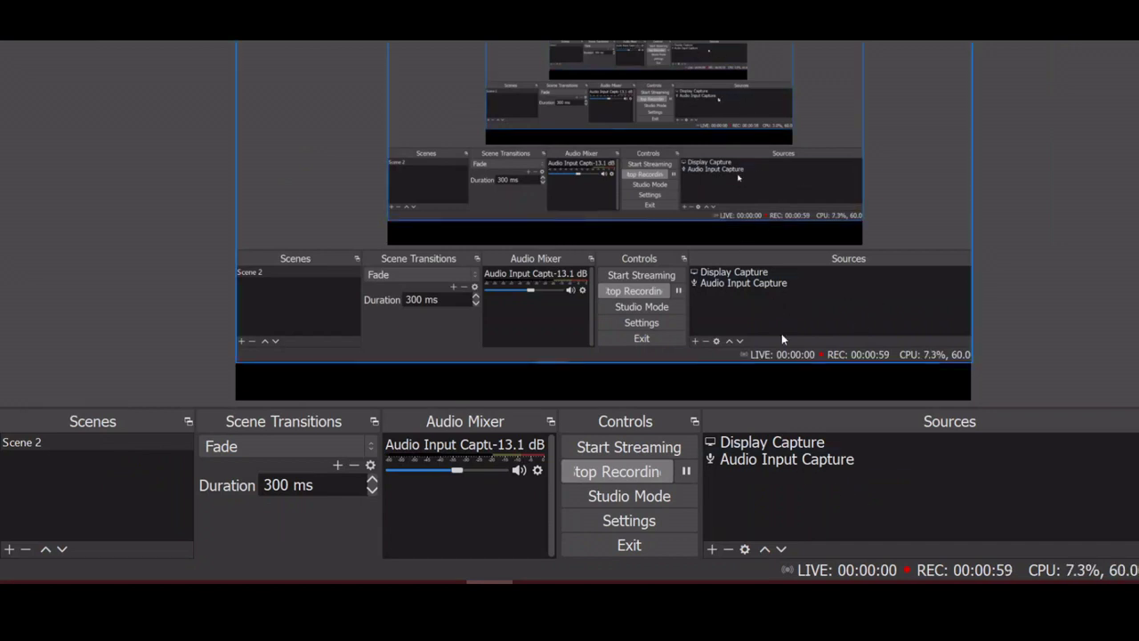
left_click(779, 461)
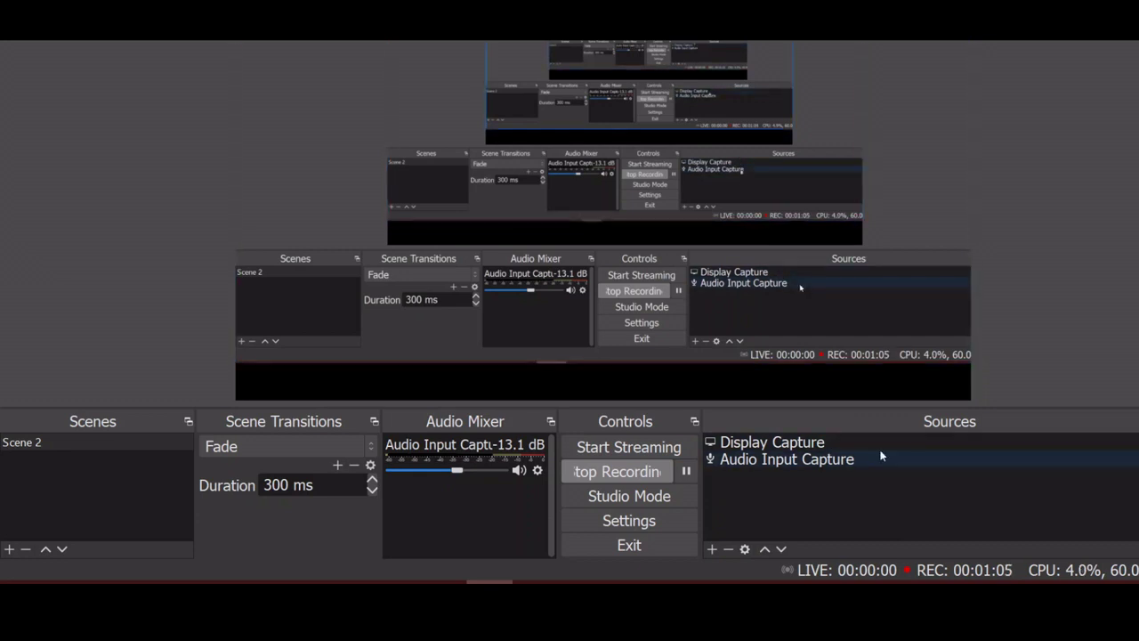
left_click(837, 441)
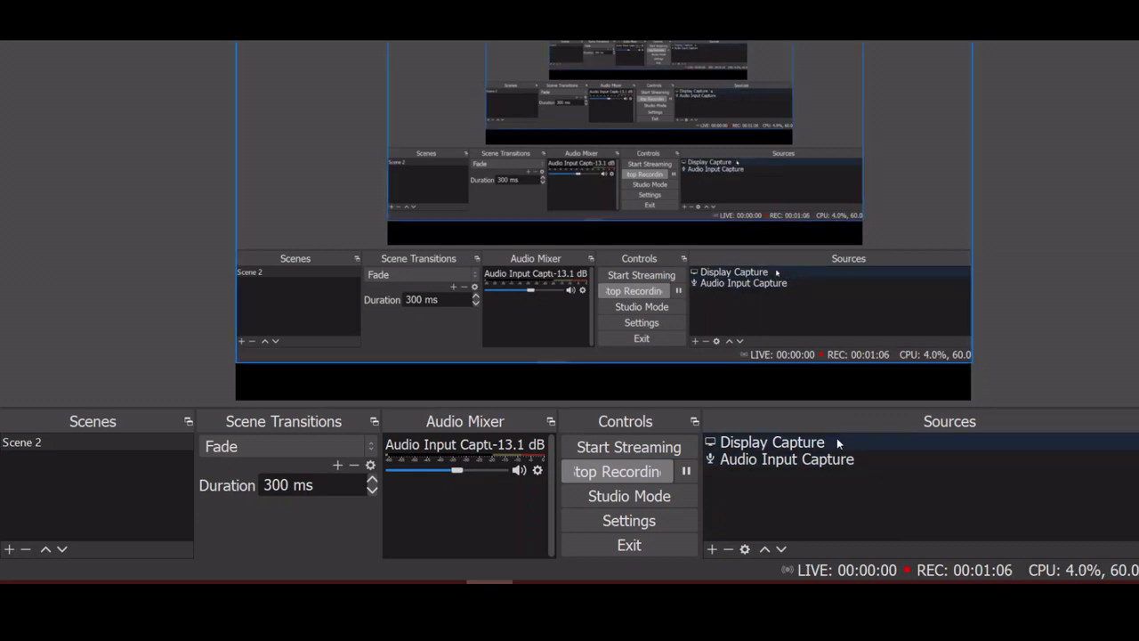
left_click(715, 549)
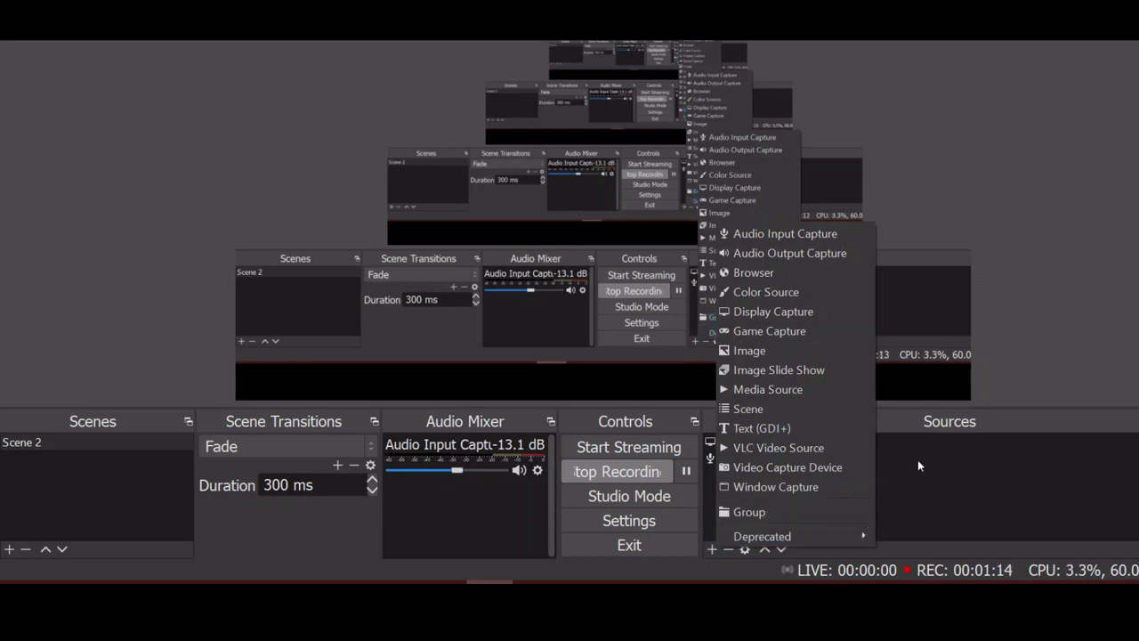
left_click(963, 502)
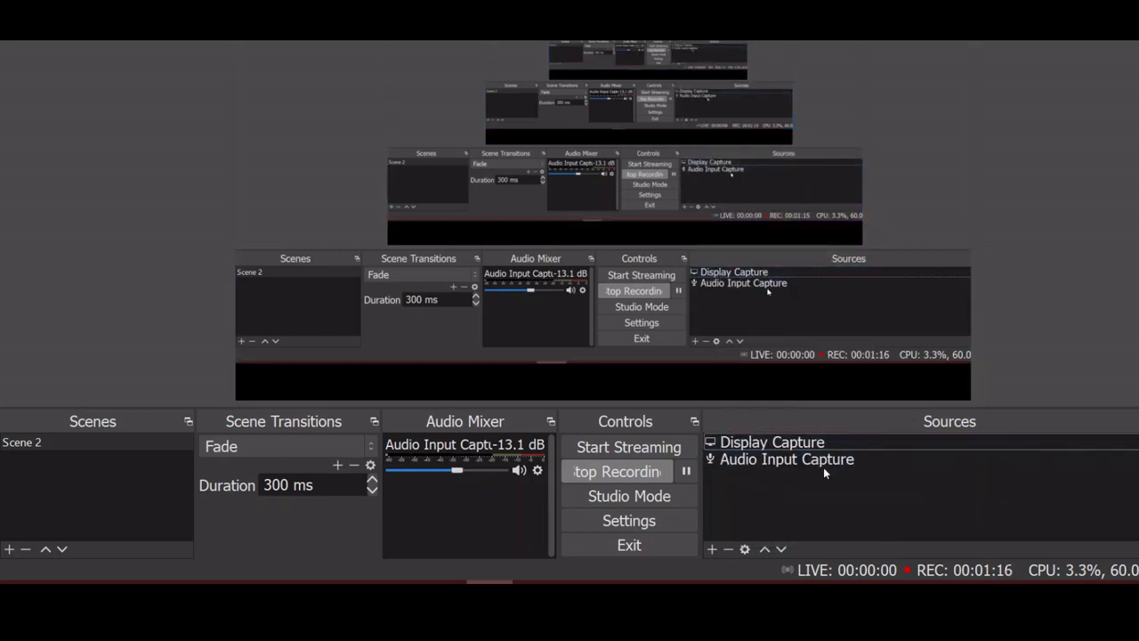
left_click(767, 444)
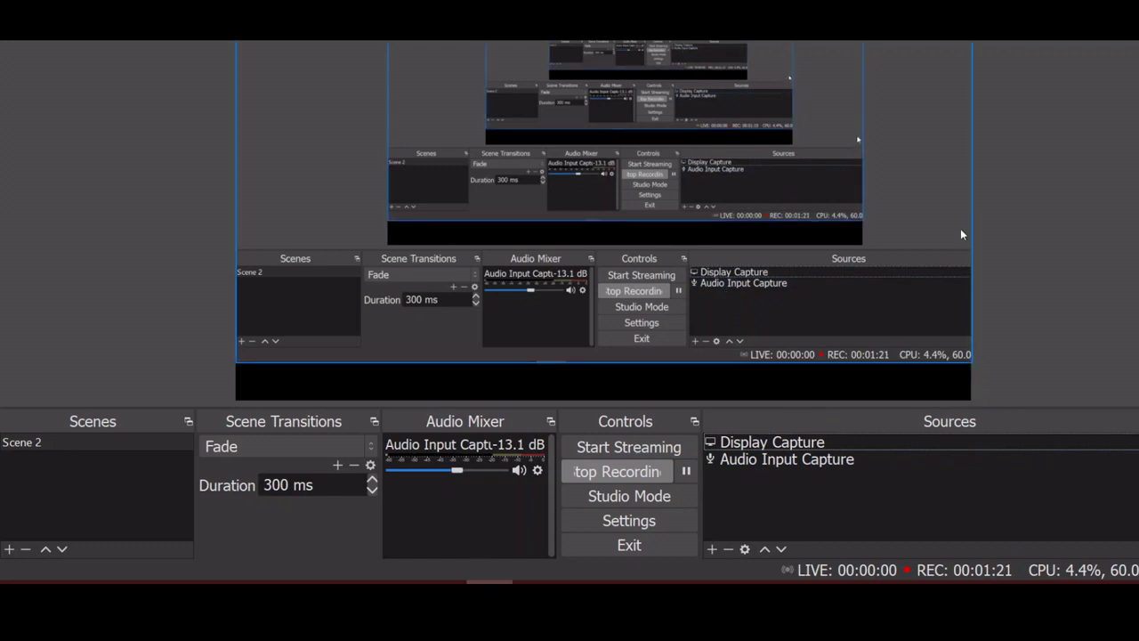
Step: Select the Display Capture in the preview and crop off part of its right side
left_click(943, 180)
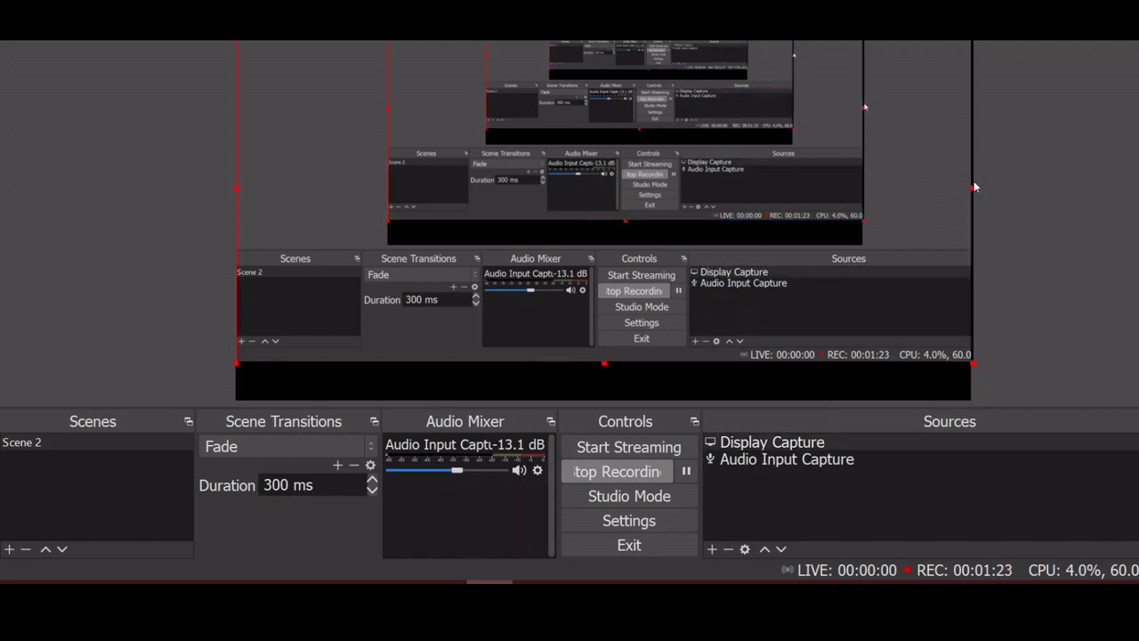
mouse_move(978, 187)
left_mouse_down()
mouse_move(647, 198)
mouse_move(979, 191)
mouse_move(972, 206)
left_mouse_up()
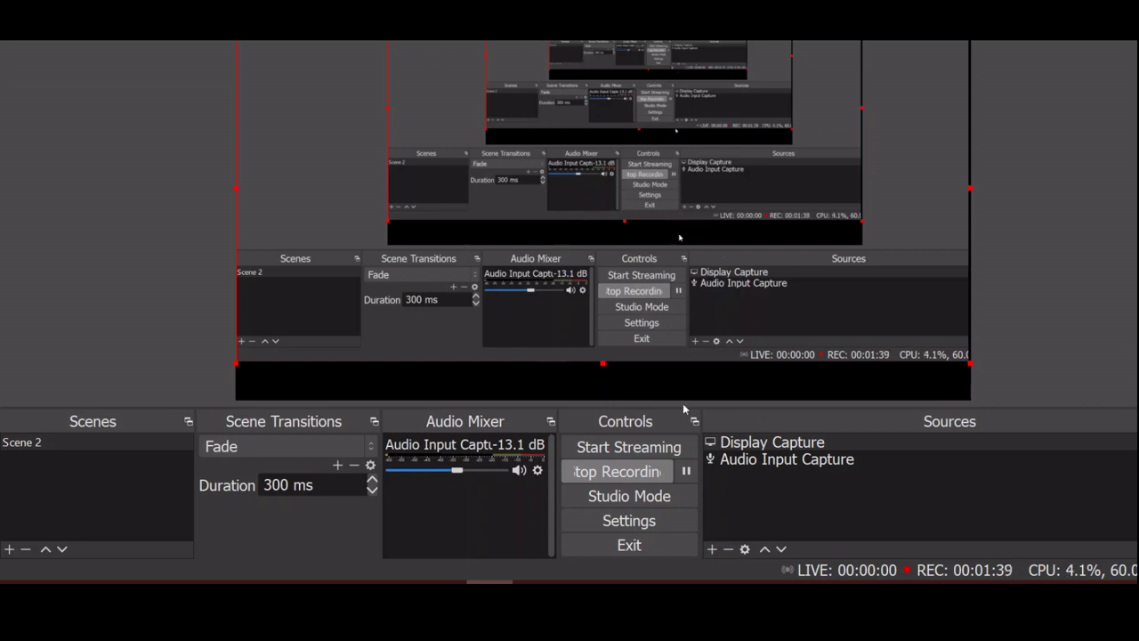
Step: Add a Video Capture Device source with the default webcam settings to Scene 2
left_click(711, 549)
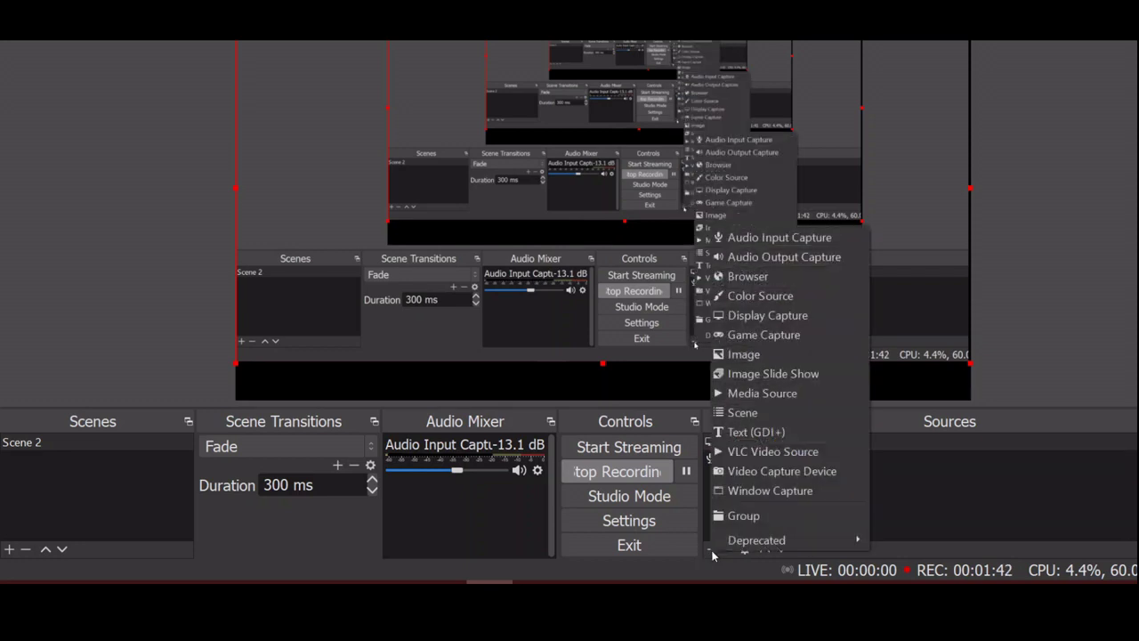
left_click(818, 473)
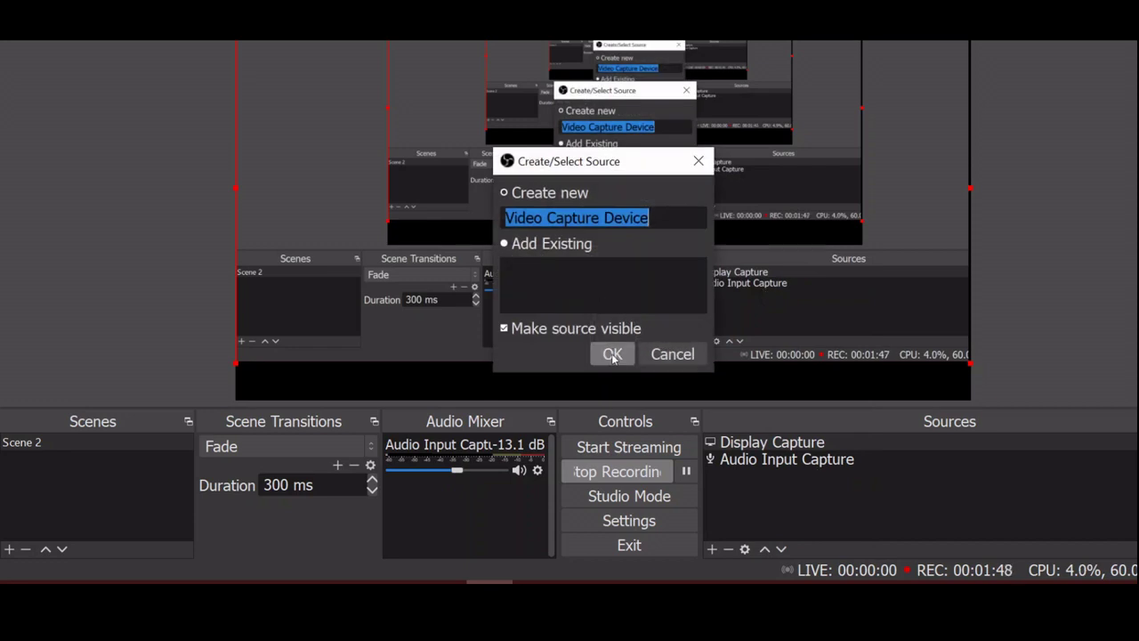
left_click(612, 354)
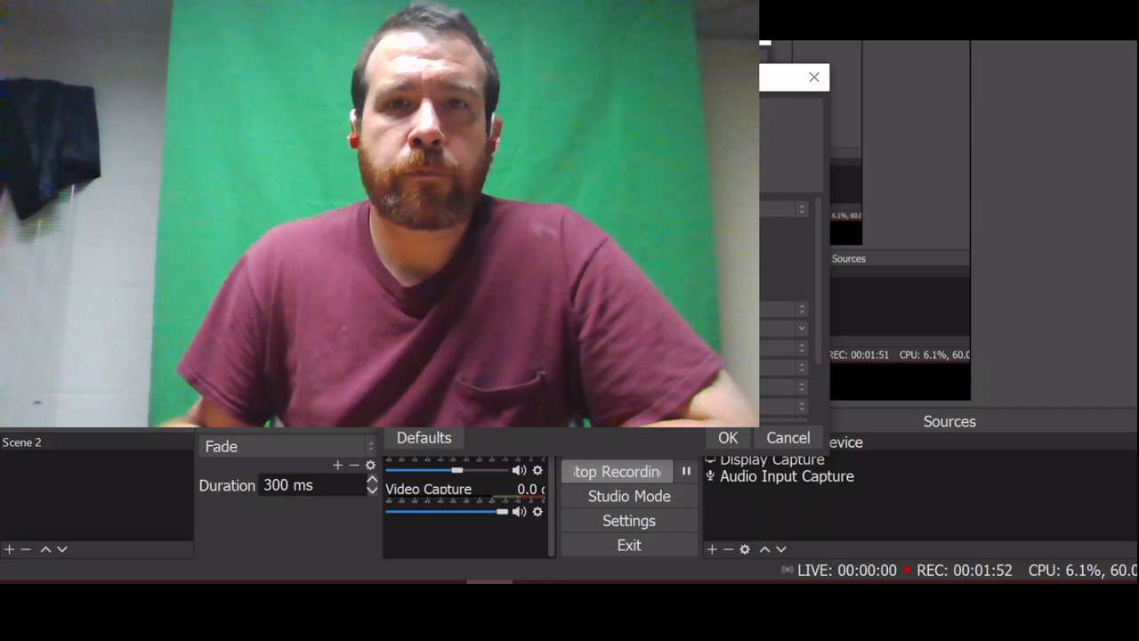
left_click(737, 440)
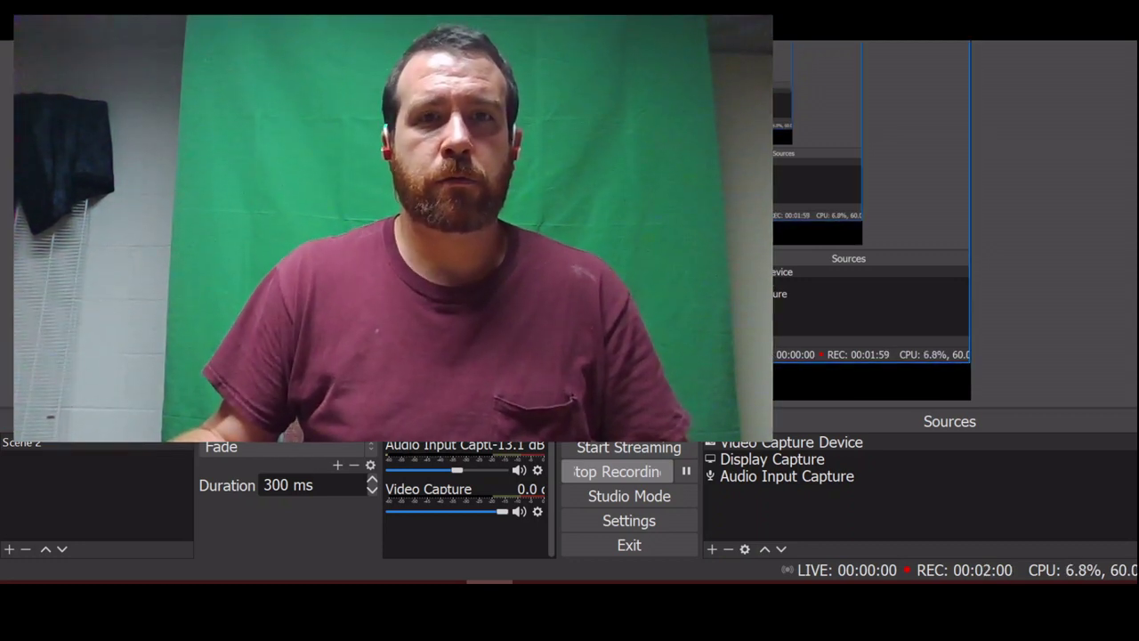
Step: Place the webcam overlay in the lower-right corner and resize it by its edges and corner
left_click_drag(277, 10, 721, 294)
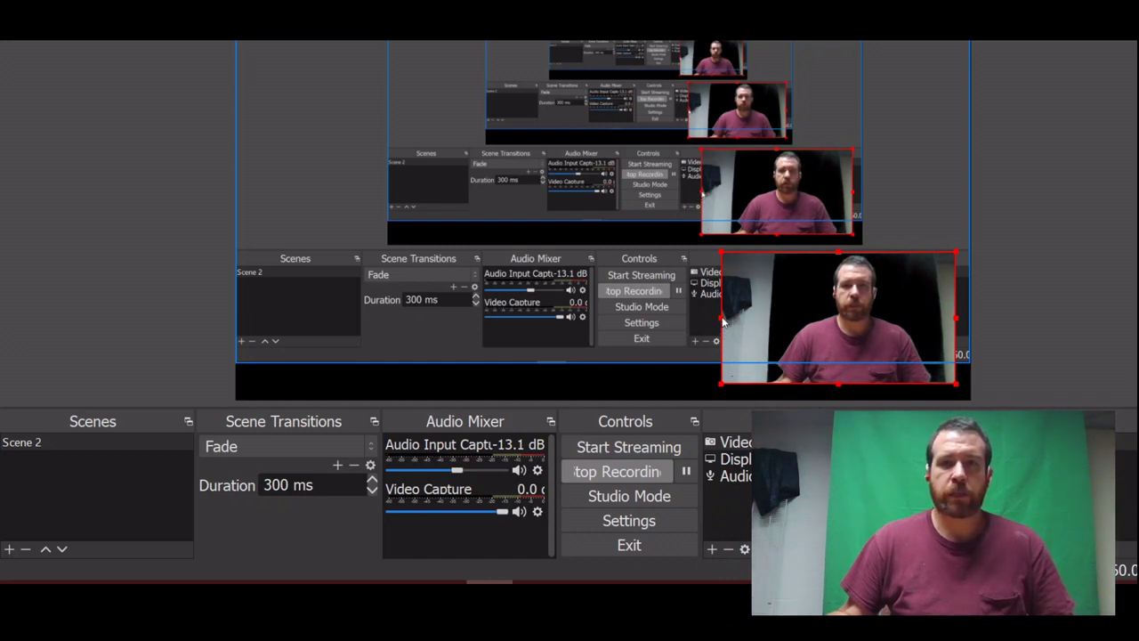
left_click_drag(722, 322, 779, 325)
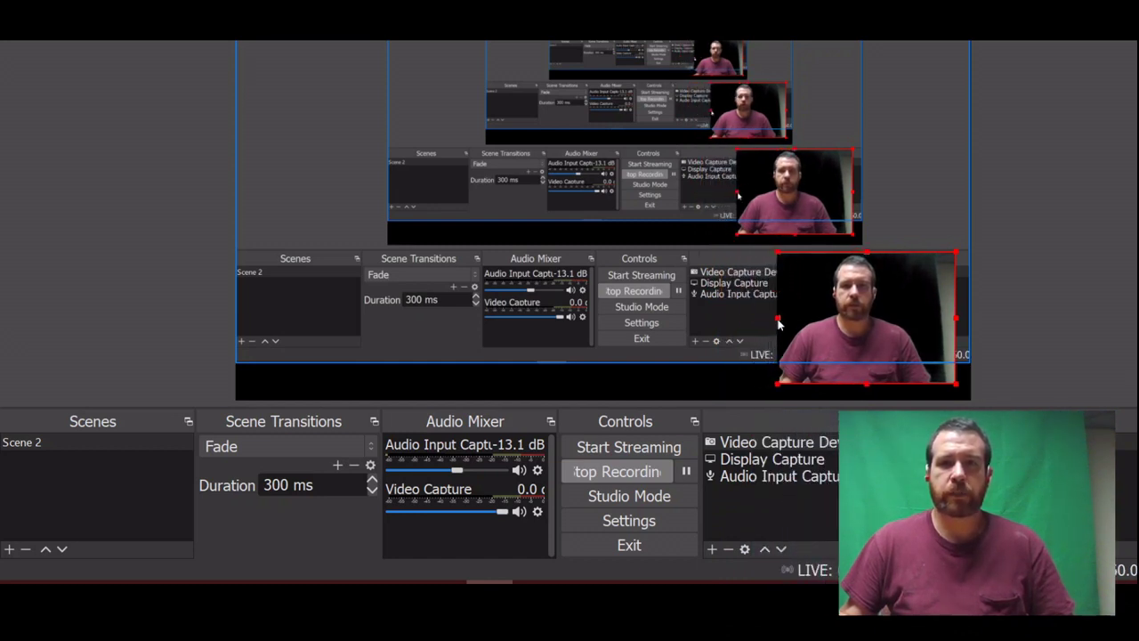
left_click_drag(955, 322, 932, 323)
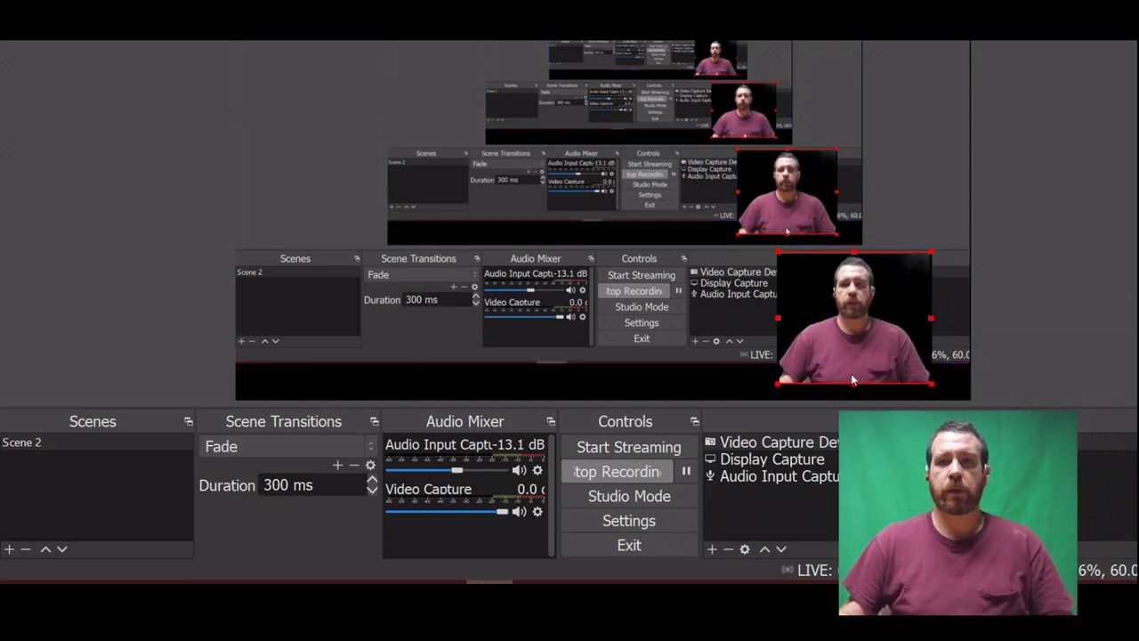
left_click_drag(851, 380, 861, 347)
left_click_drag(855, 303, 892, 356)
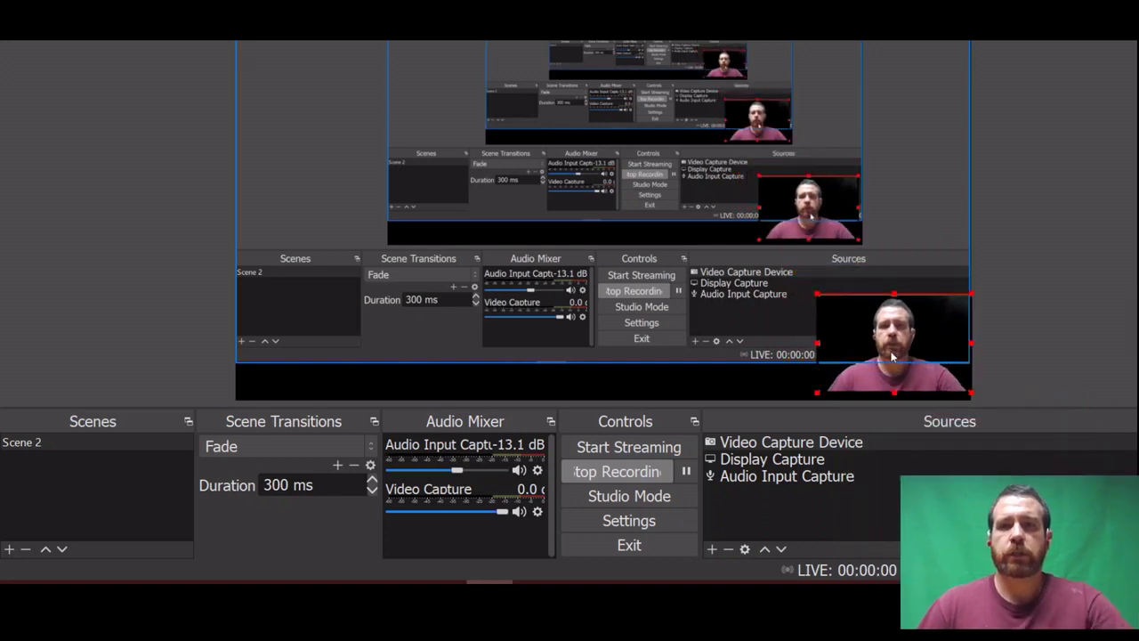
left_click_drag(817, 295, 742, 254)
Step: Finish enlarging the webcam overlay, then drag it to the scene's lower-left corner
left_click(1073, 320)
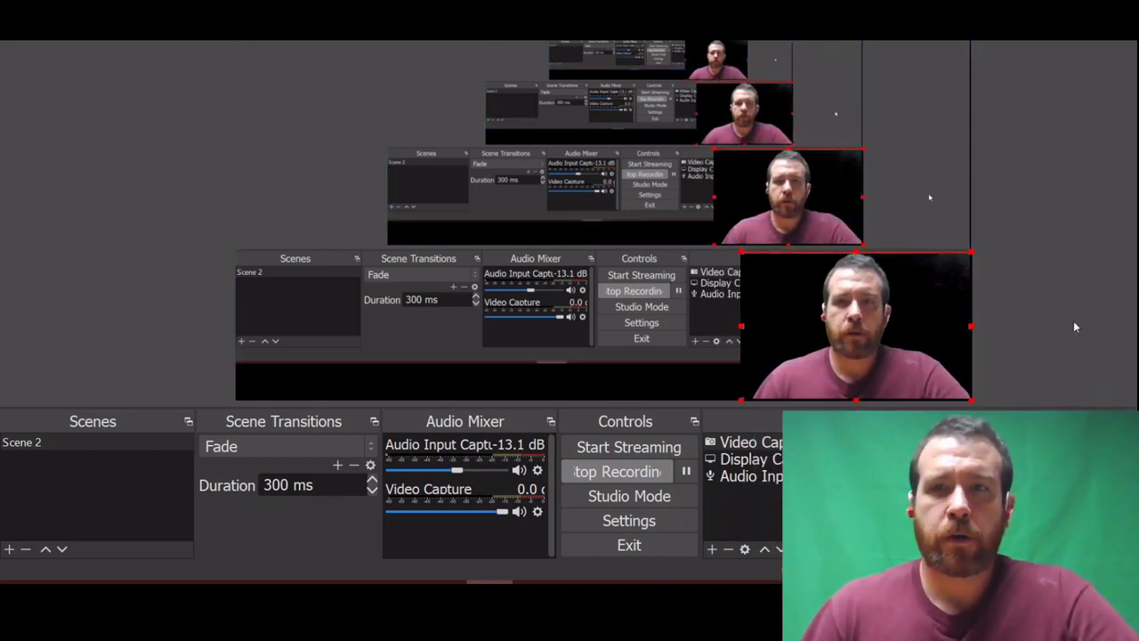
right_click(865, 314)
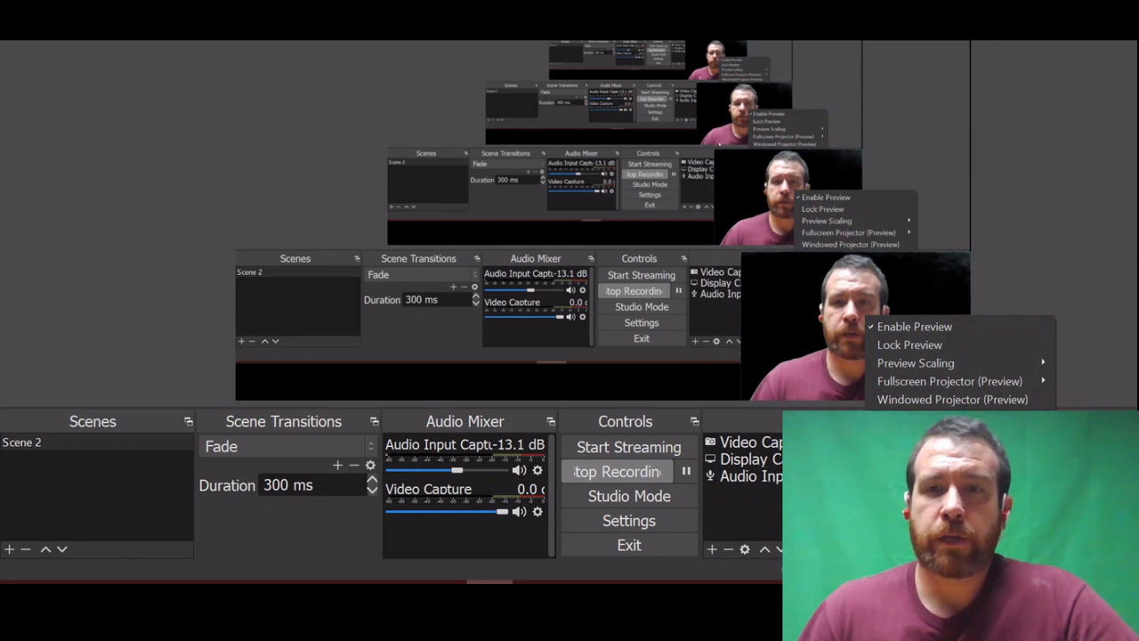
key("Escape")
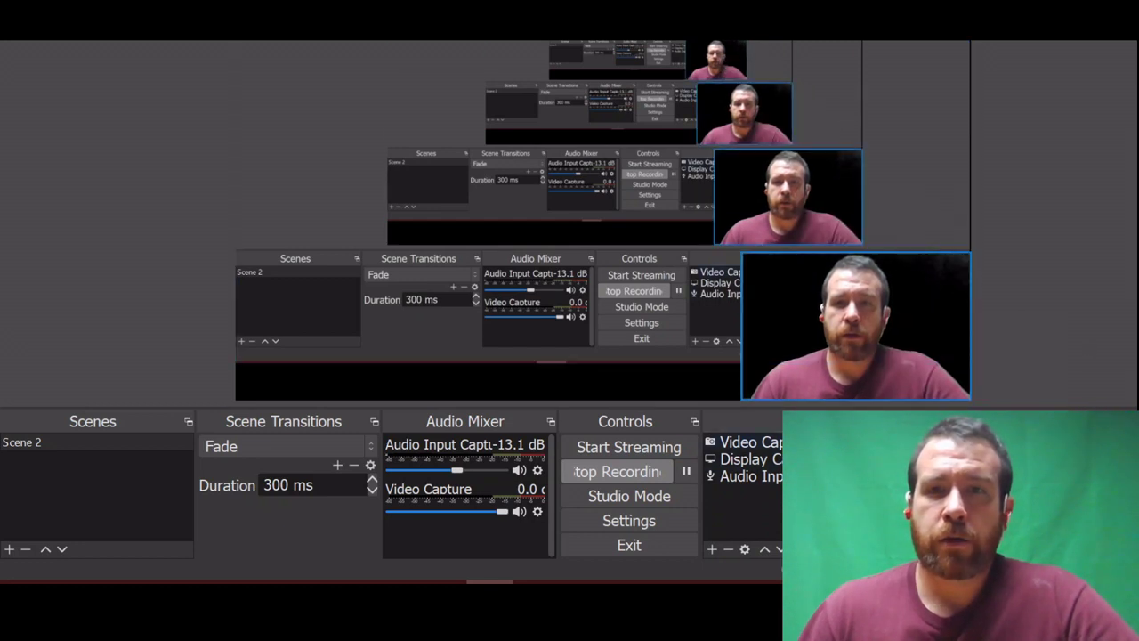
left_click_drag(909, 323, 431, 321)
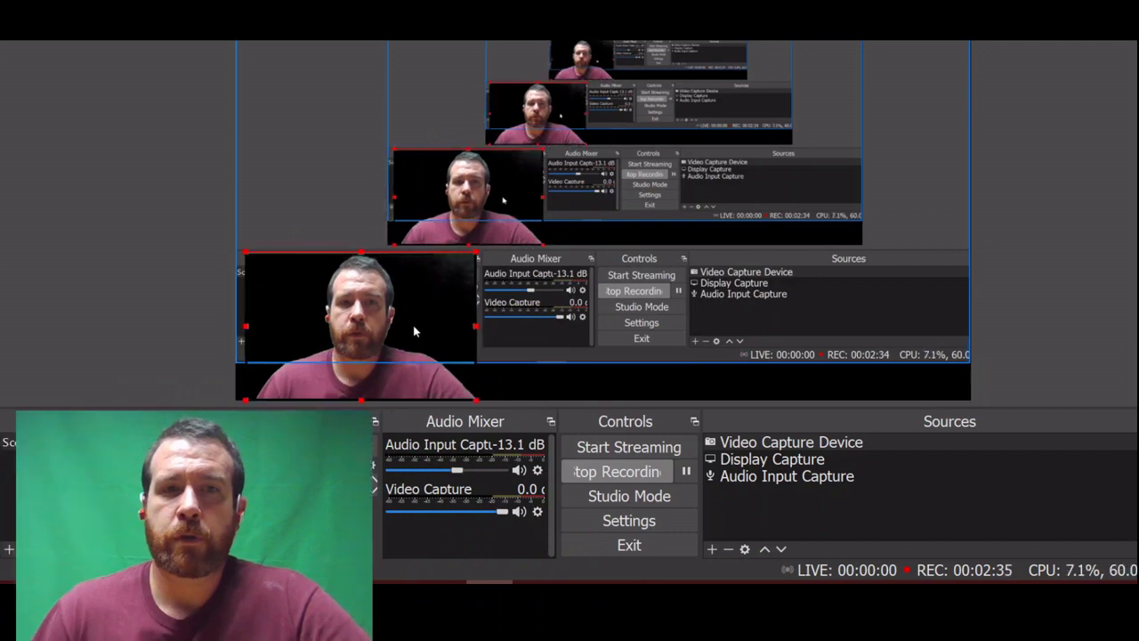
left_click(807, 449)
right_click(807, 449)
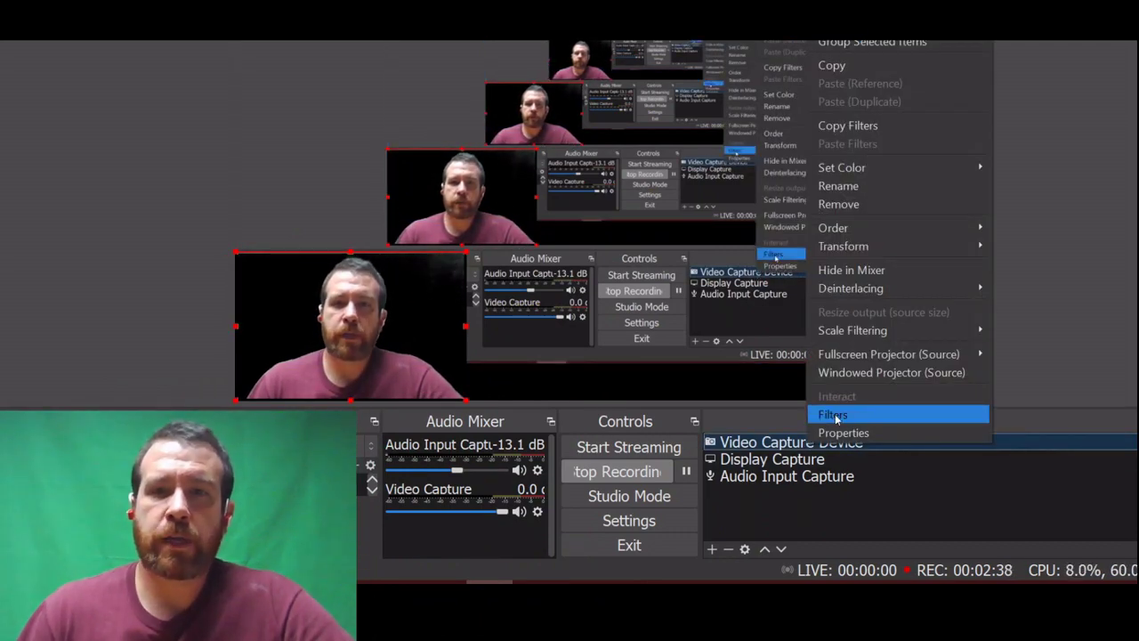
Step: Add a Chroma Key effect filter, default name kept, to the Video Capture Device source
left_click(835, 412)
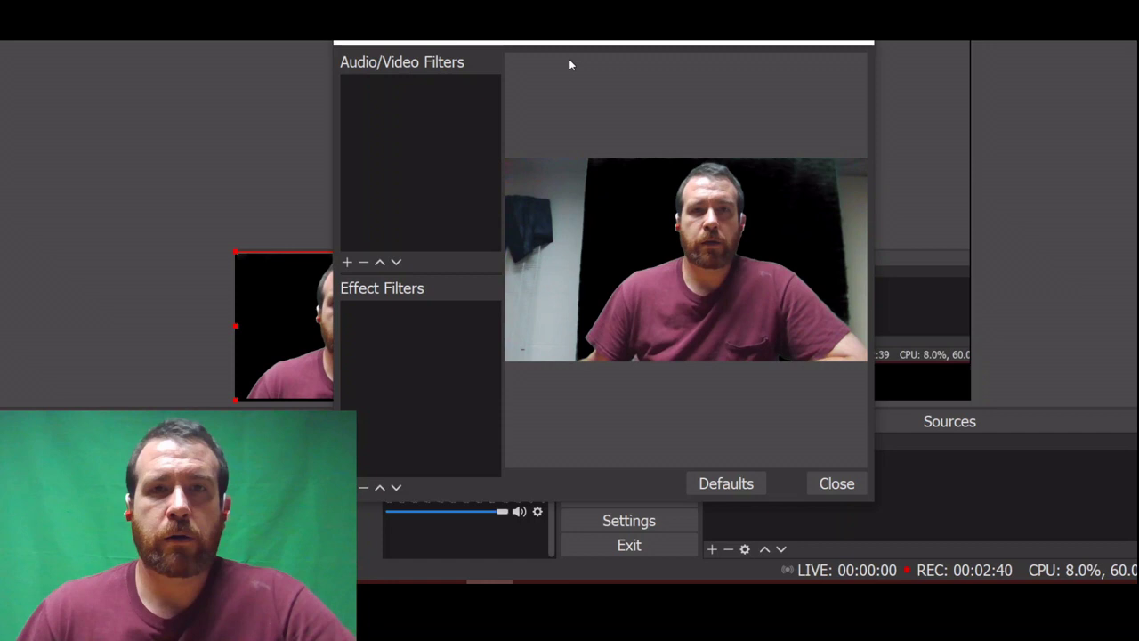
left_click_drag(587, 46, 713, 25)
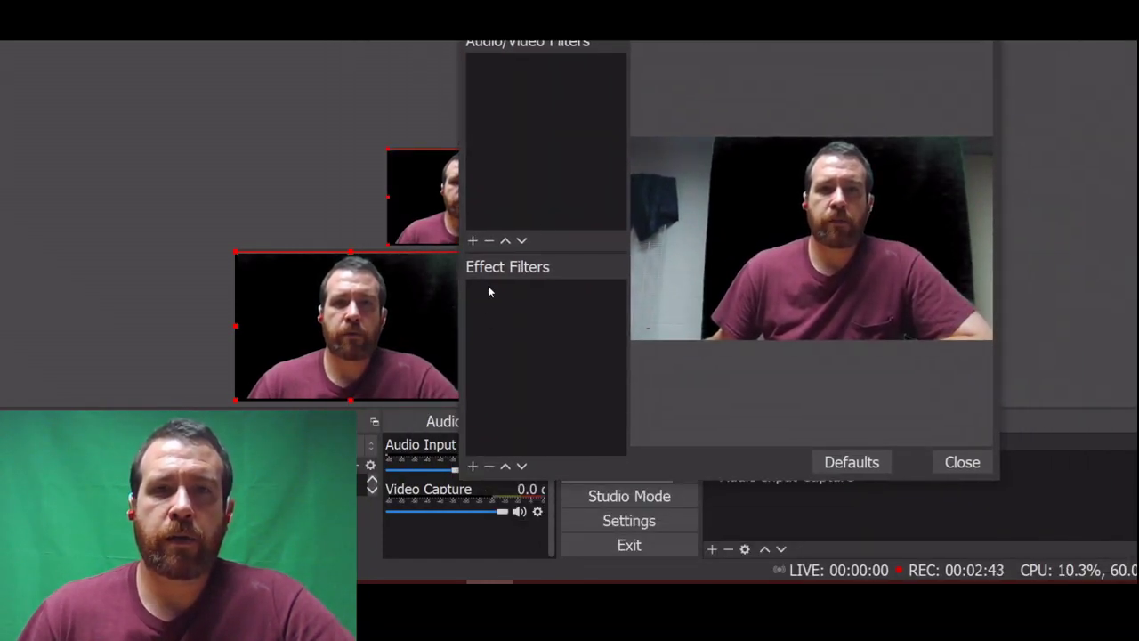
left_click(472, 238)
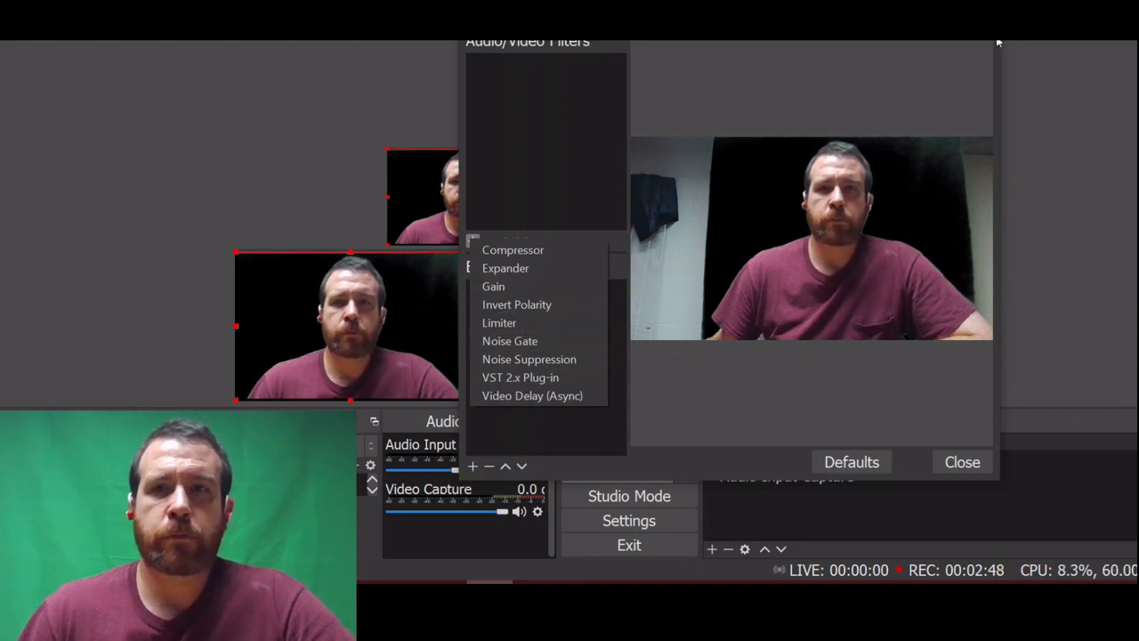
left_click(618, 76)
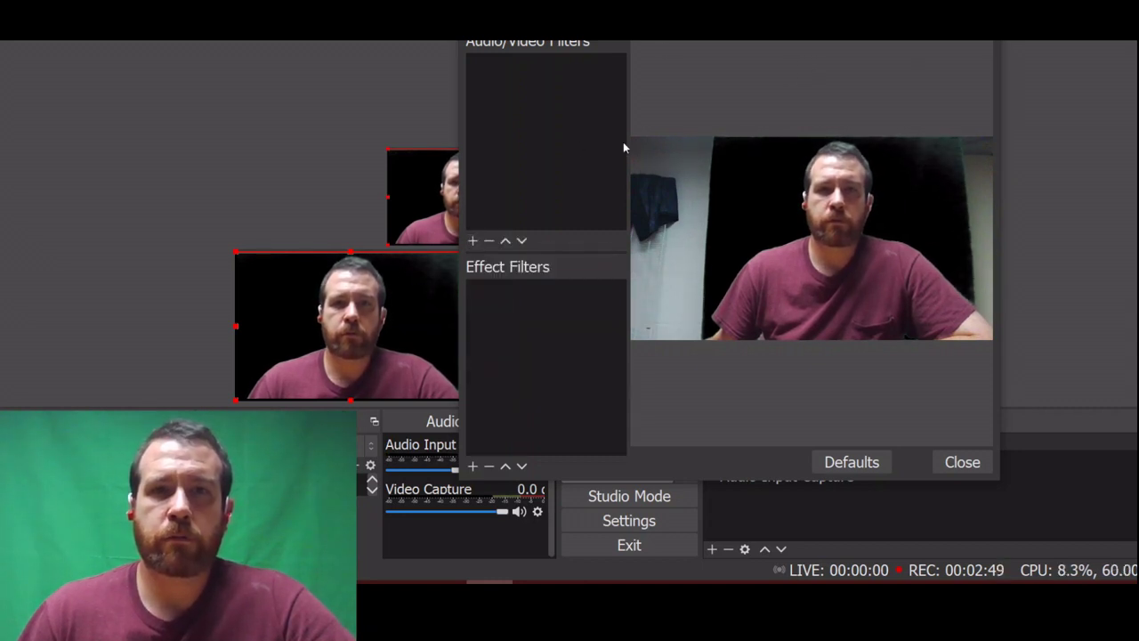
left_click(472, 465)
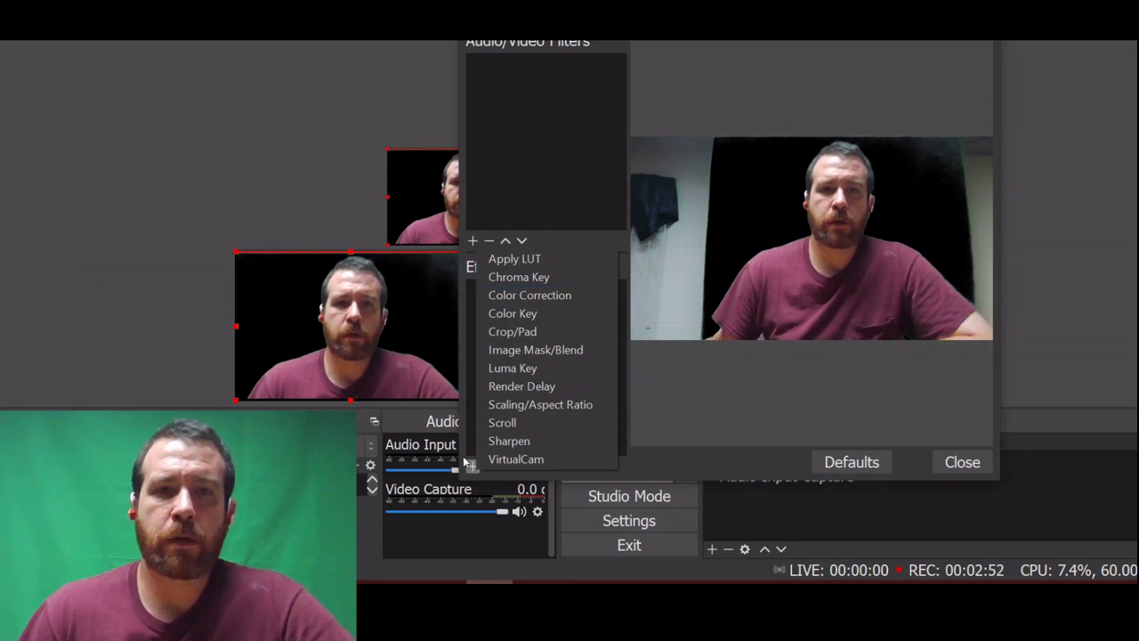
left_click(538, 279)
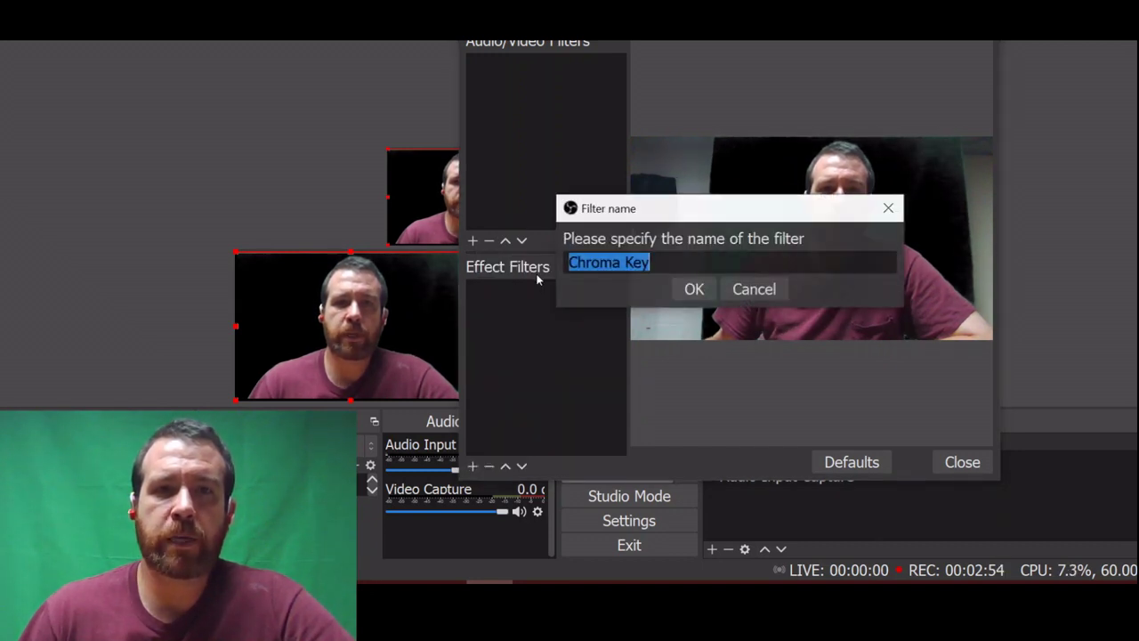
left_click(690, 287)
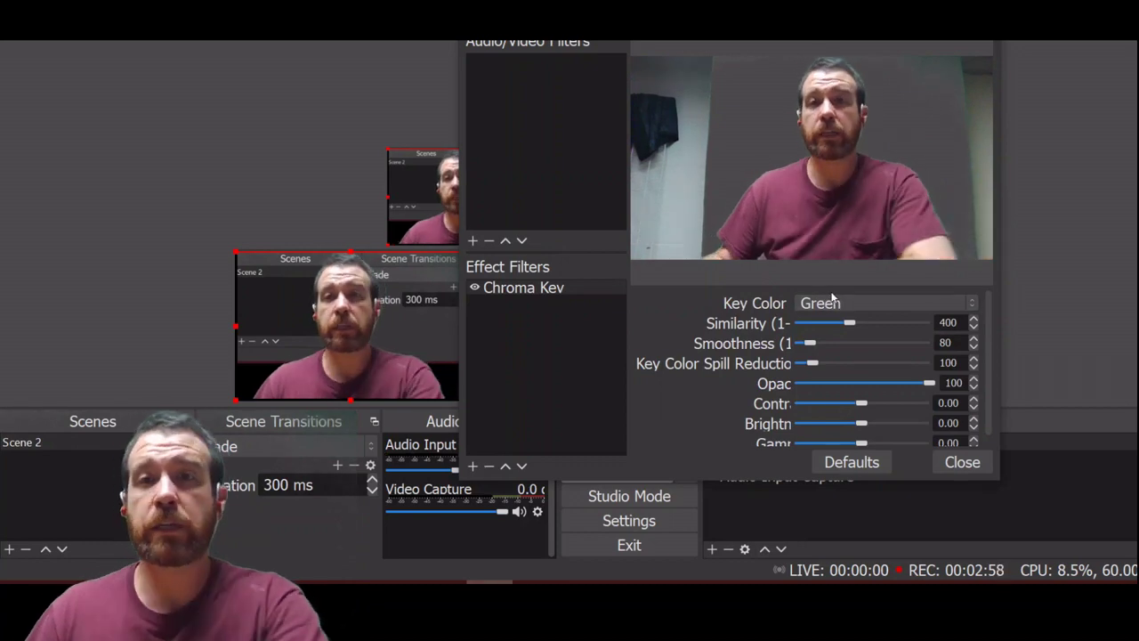
left_click(959, 461)
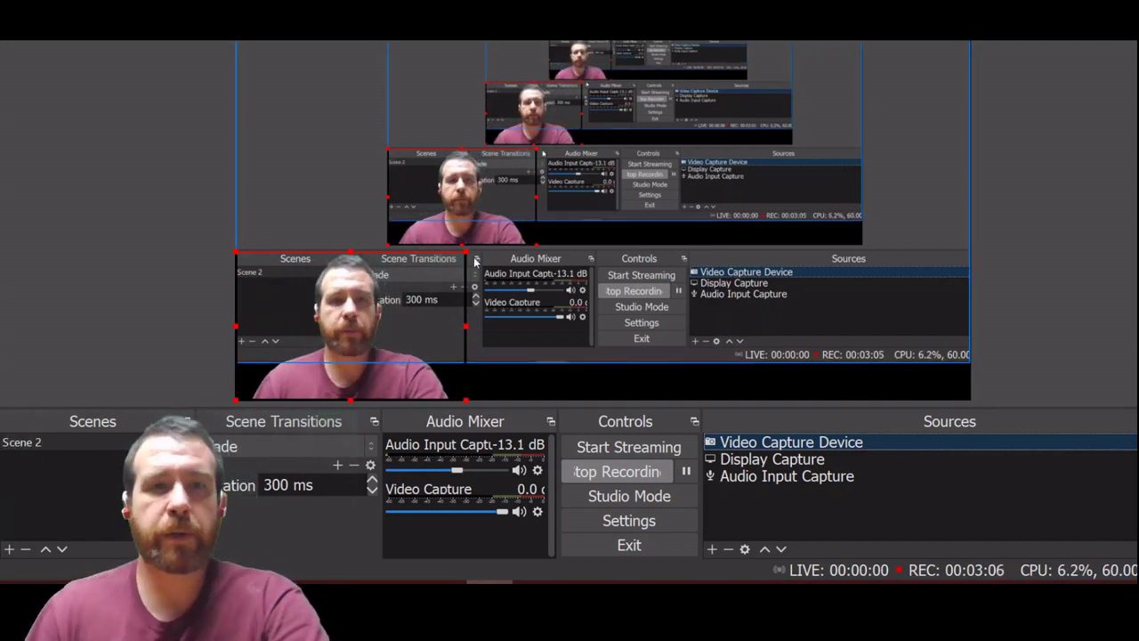
left_click(946, 289)
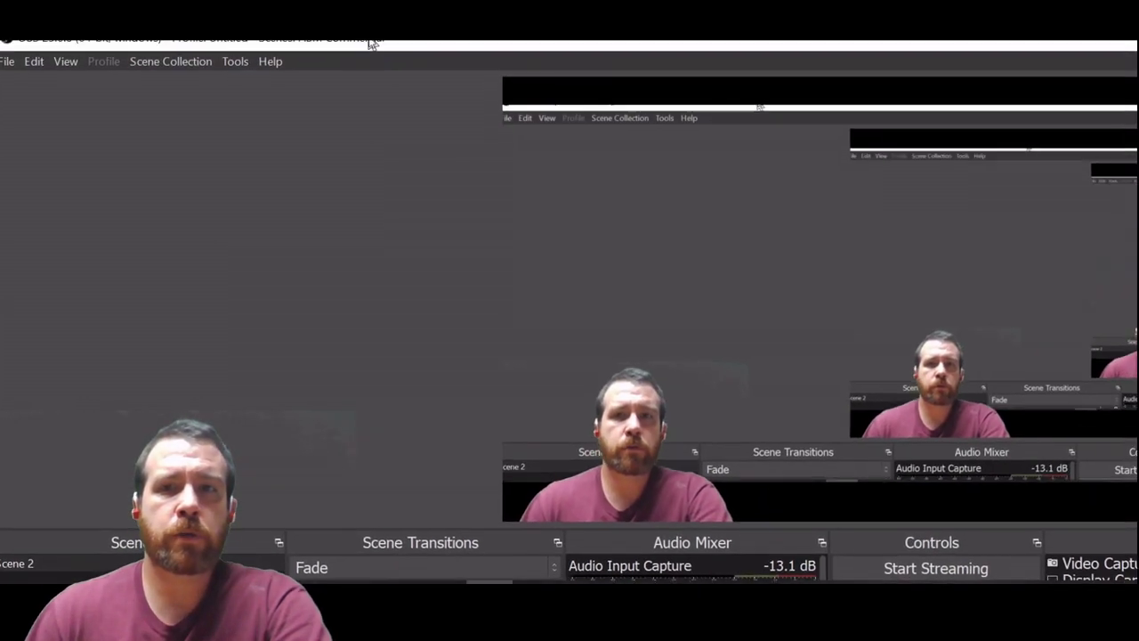
Step: Start the VirtualCam output with Target Camera set to OBS-Camera, then close its window
left_click_drag(372, 43, 382, 71)
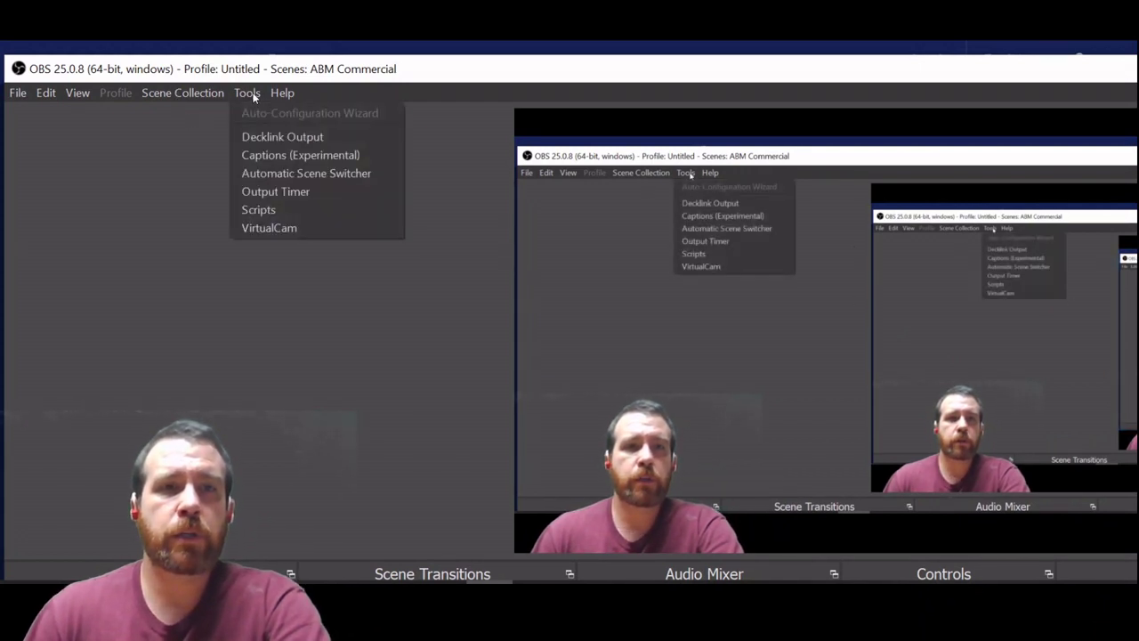
left_click(278, 229)
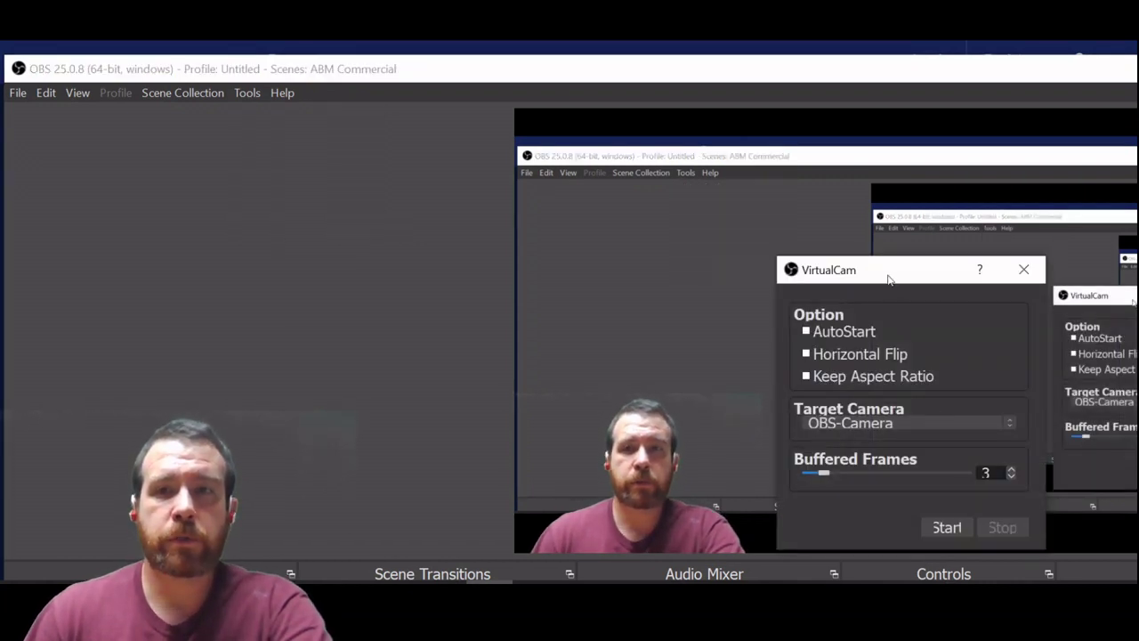
left_click_drag(888, 278, 600, 166)
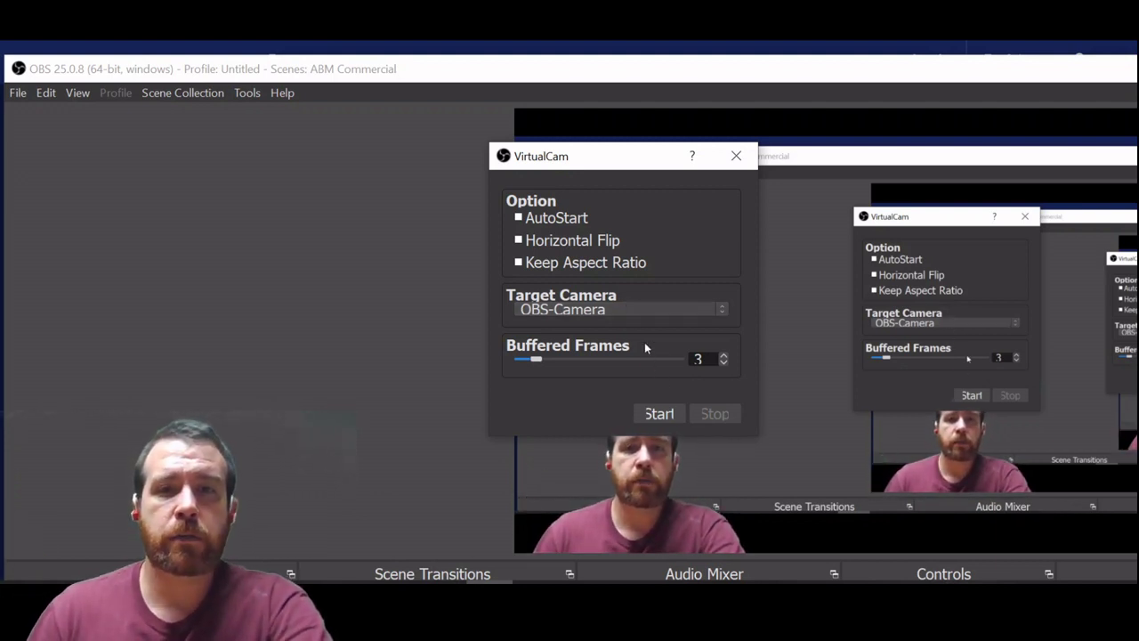
left_click(659, 415)
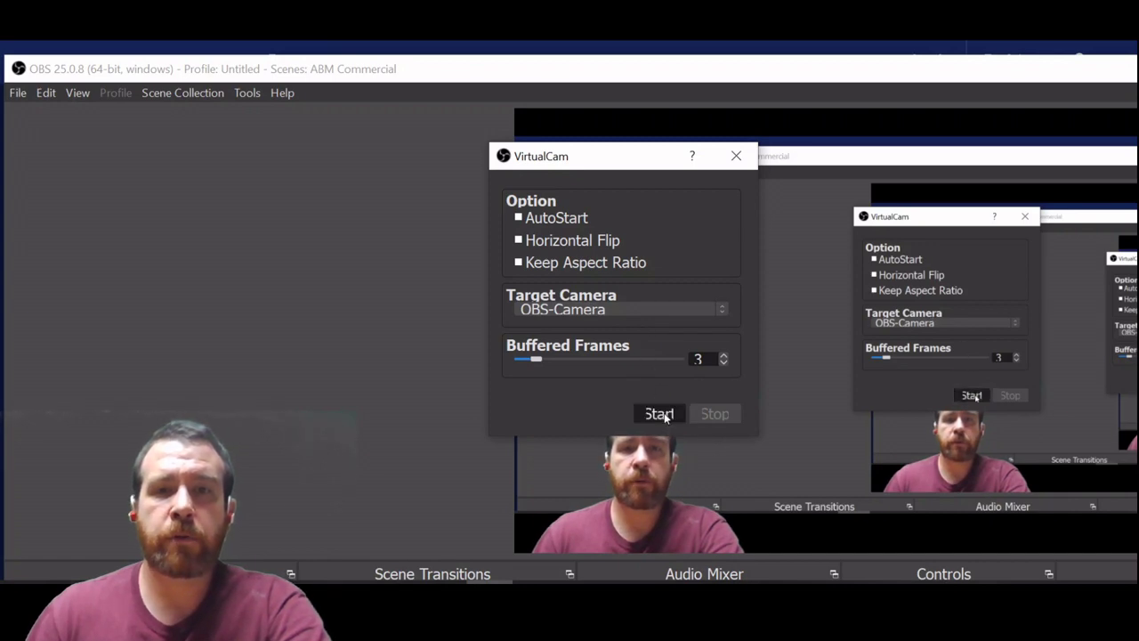
left_click(736, 156)
left_click_drag(681, 70, 0, 54)
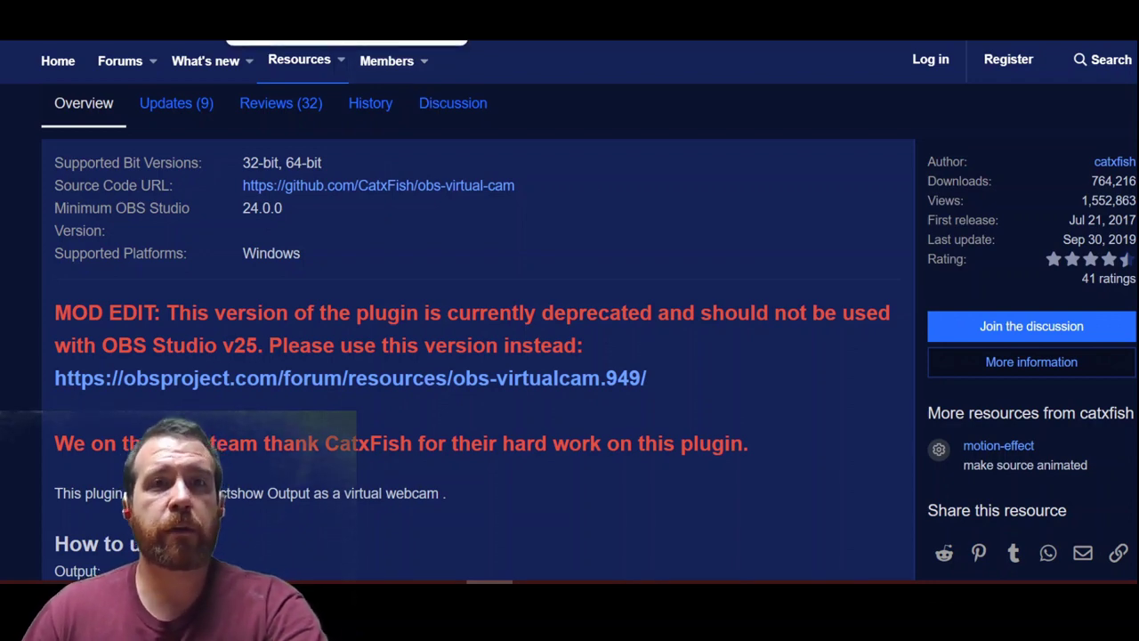
Step: Skim the Medium article on OBS audio filters, then go to the BIO 3910 Course Content tab
left_click(497, 40)
scroll(459, 195, "down", 5)
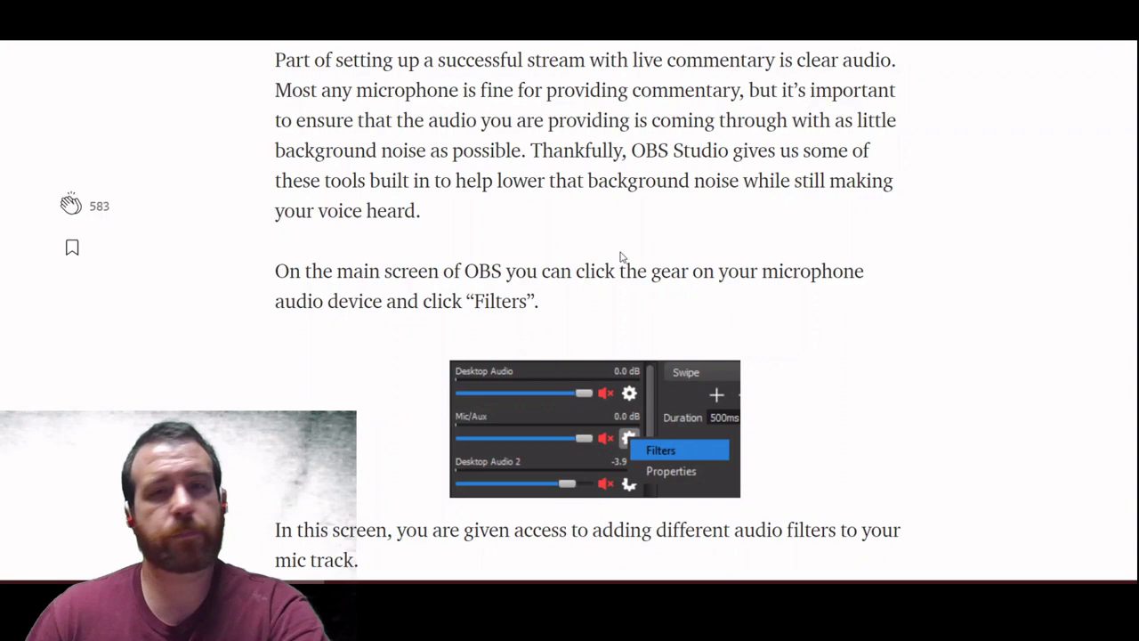
scroll(621, 257, "down", 4)
scroll(798, 279, "up", 9)
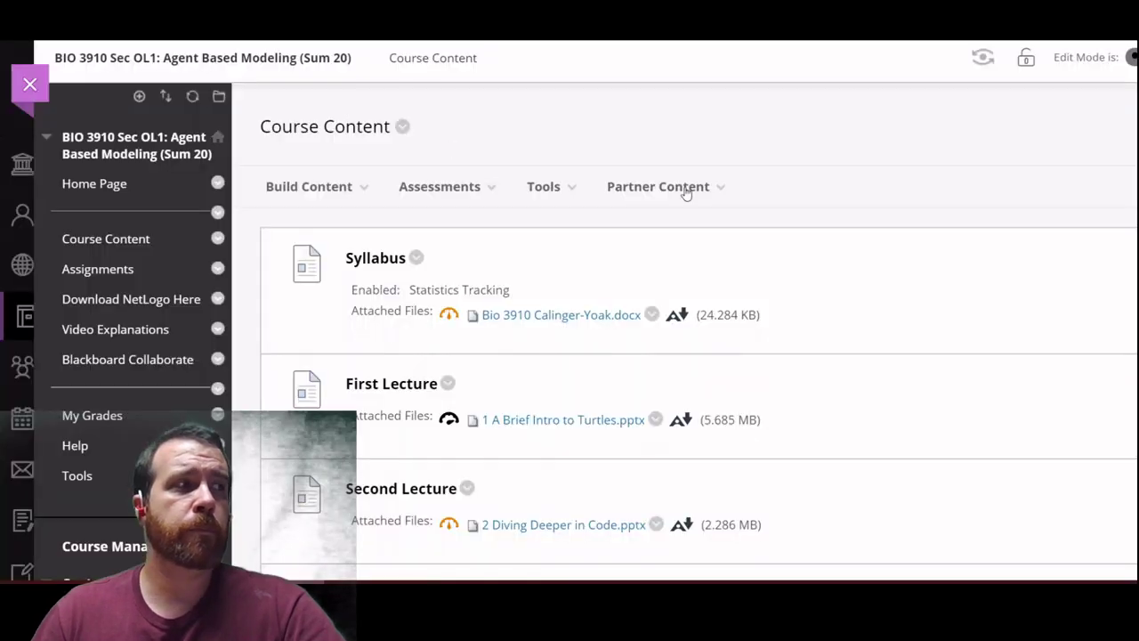
left_click(656, 189)
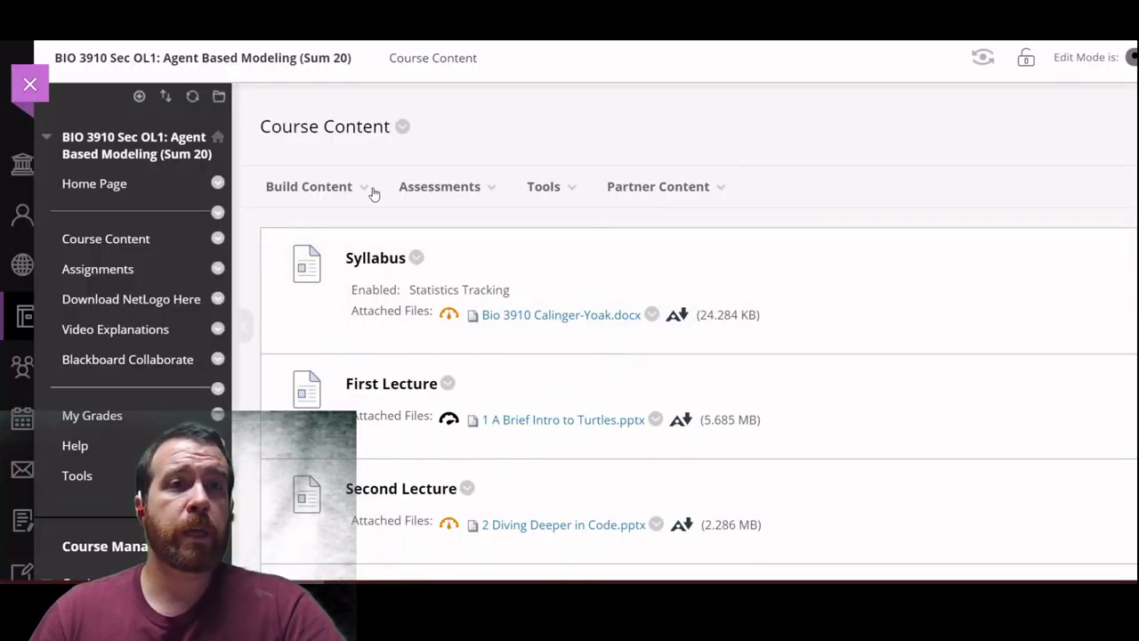
Step: Open Blackboard Collaborate from the BIO 3910 course menu and join the Course Room session
left_click(312, 185)
scroll(313, 173, "down", 2)
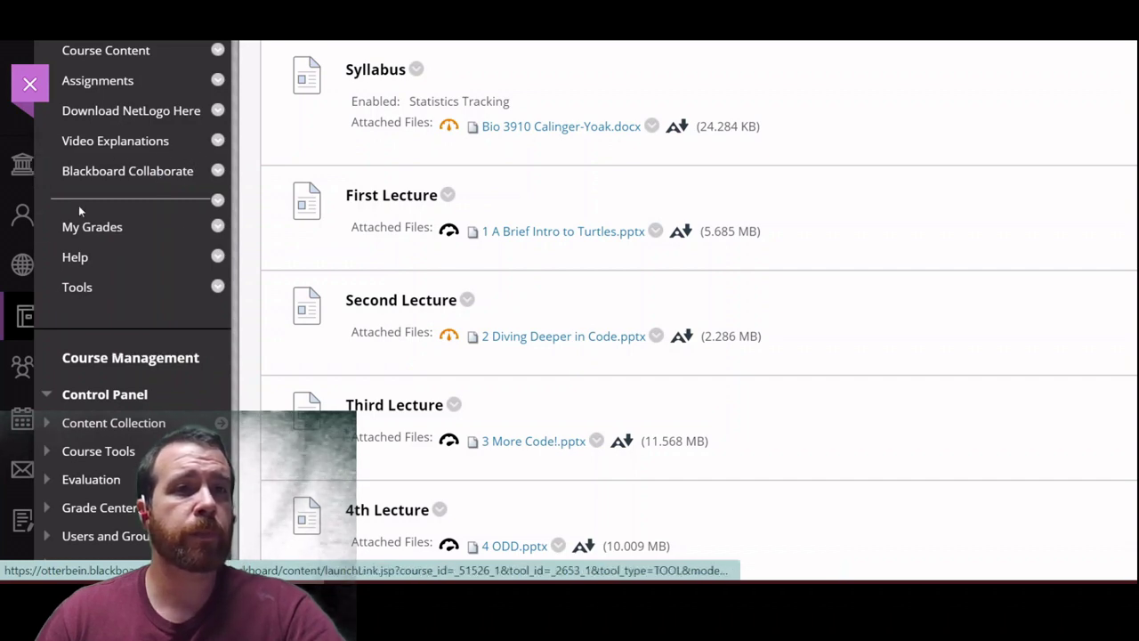
left_click(140, 175)
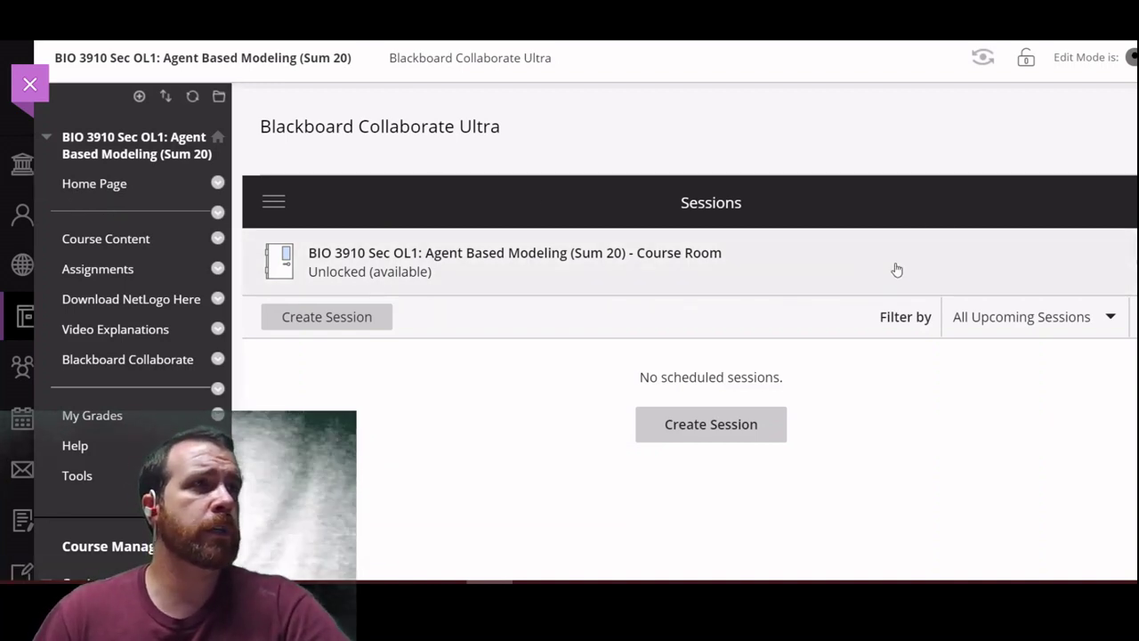
left_click(1123, 261)
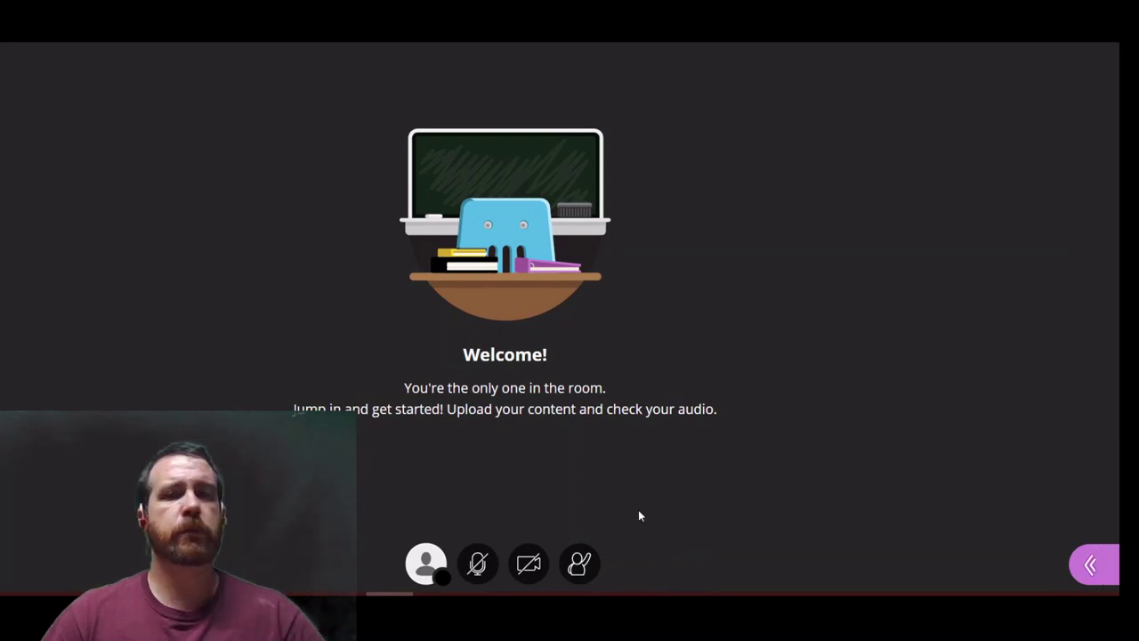
Step: In the Collaborate panel's Share Content options, show the shareable cameras, including OBS-Camera
left_click(1092, 564)
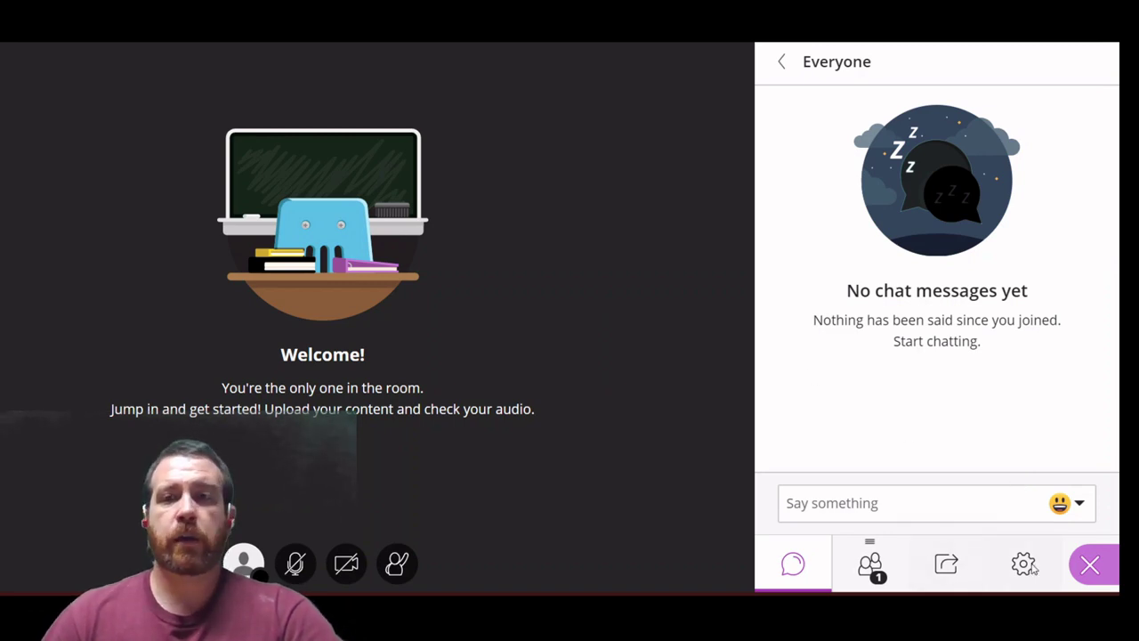
left_click(948, 564)
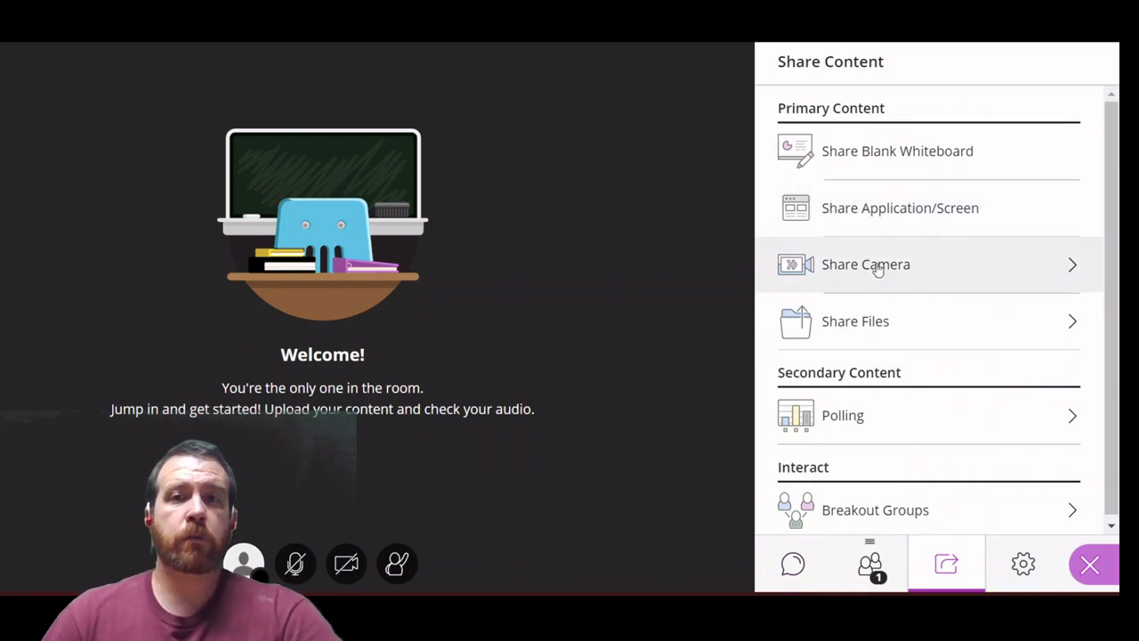
left_click(901, 281)
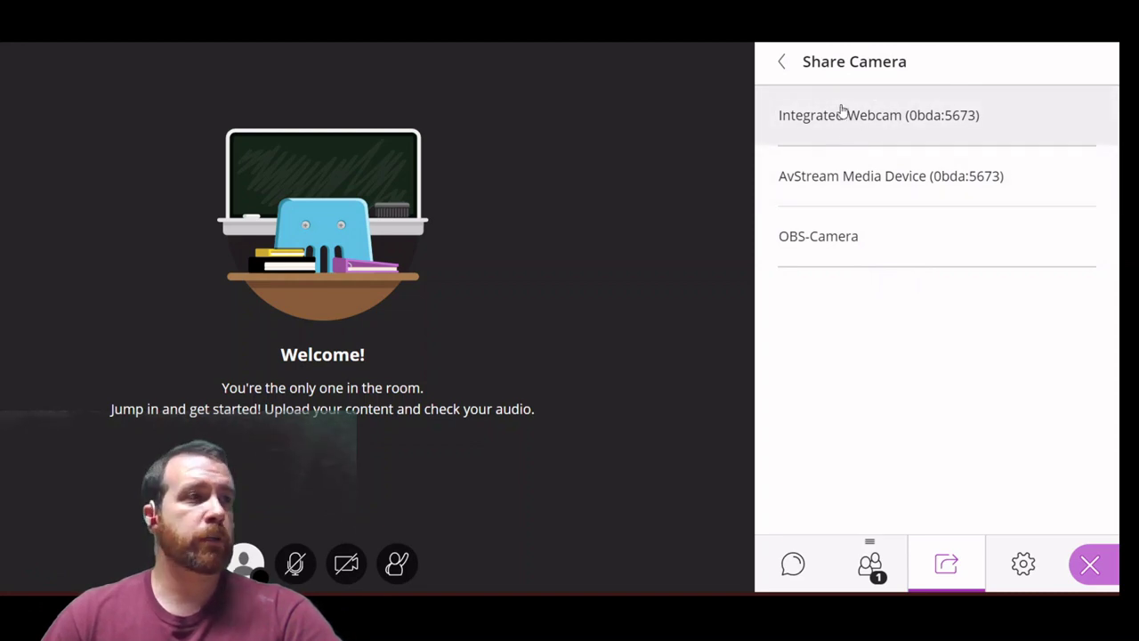
Step: Share the OBS-Camera feed as a camera in the Blackboard Collaborate room's content area
left_click(884, 246)
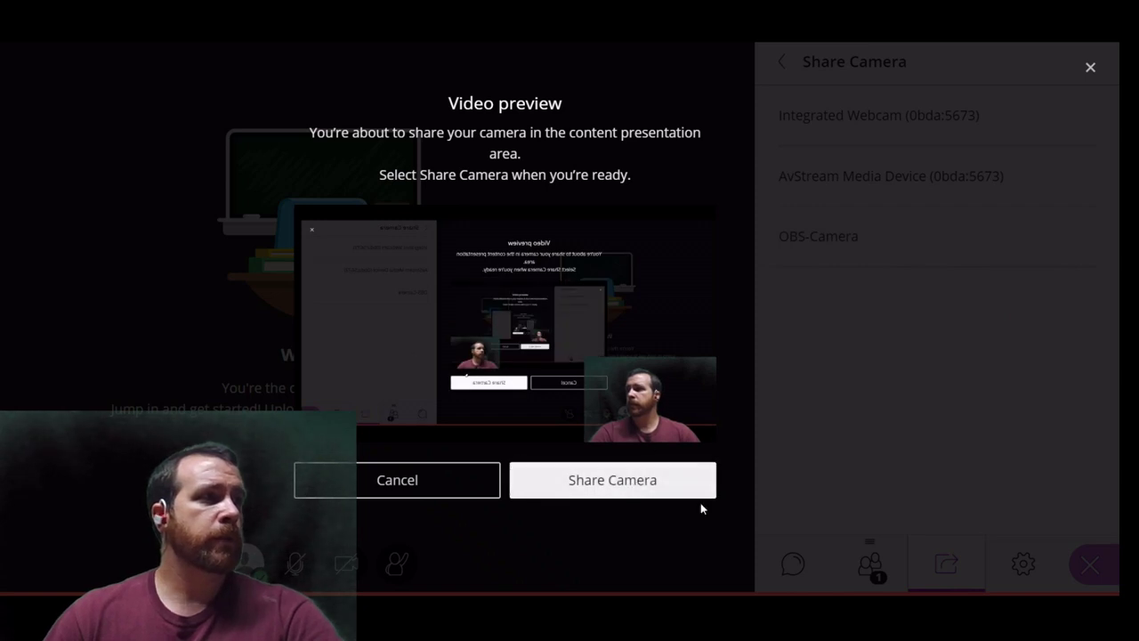
left_click(582, 478)
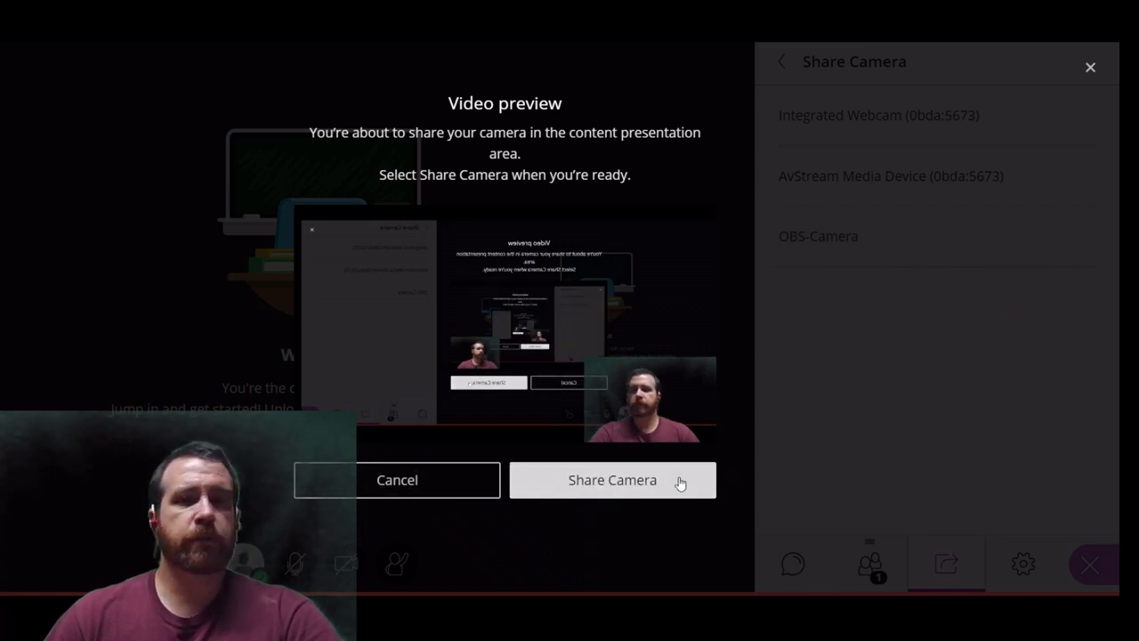
left_click(621, 496)
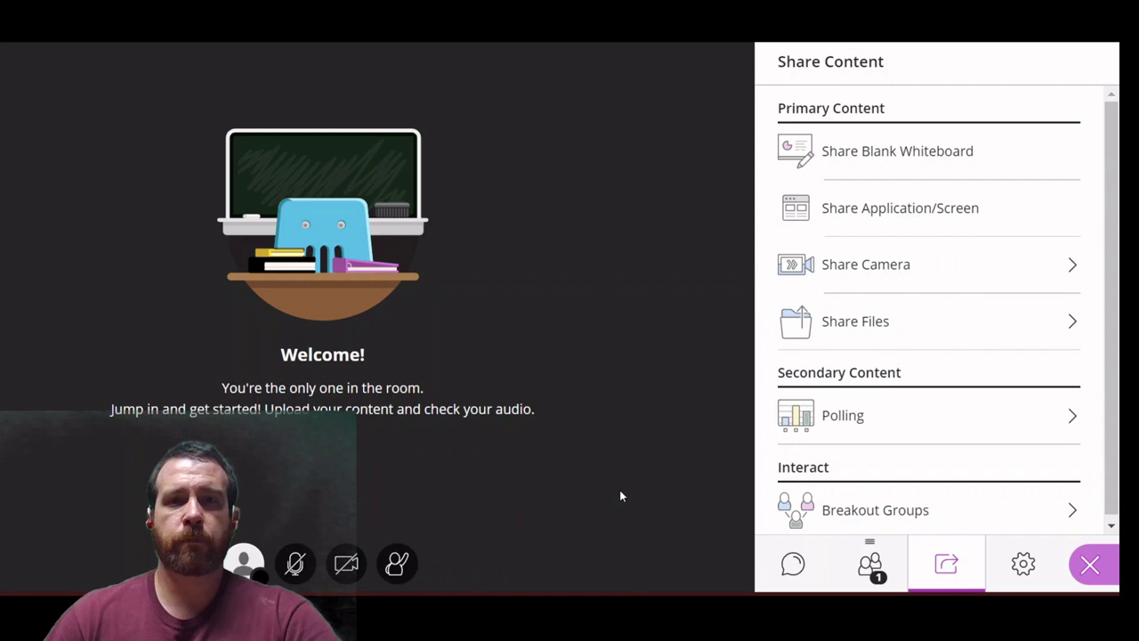